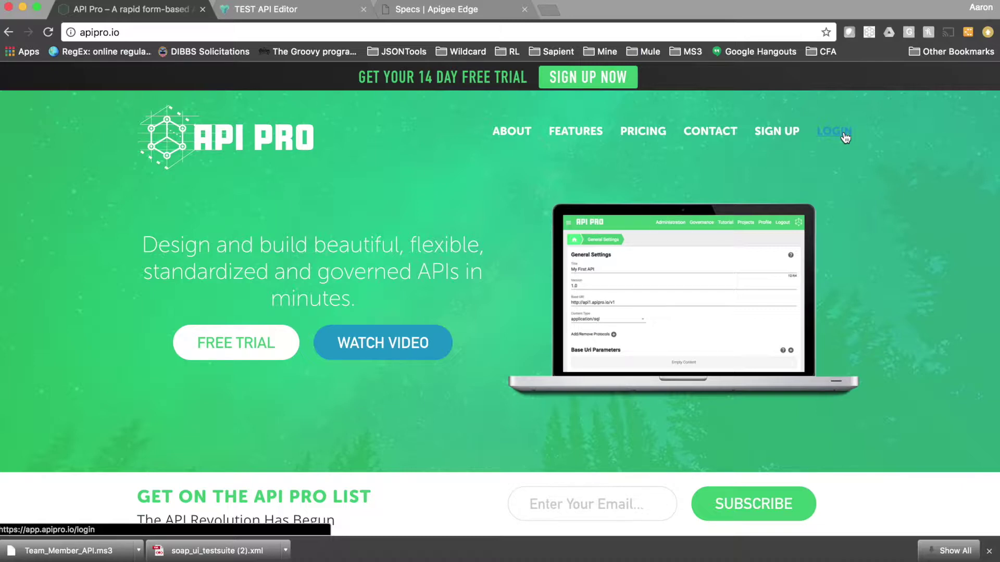
# Open the API Pro login page and sign in with the account username and password
pyautogui.click(845, 136)
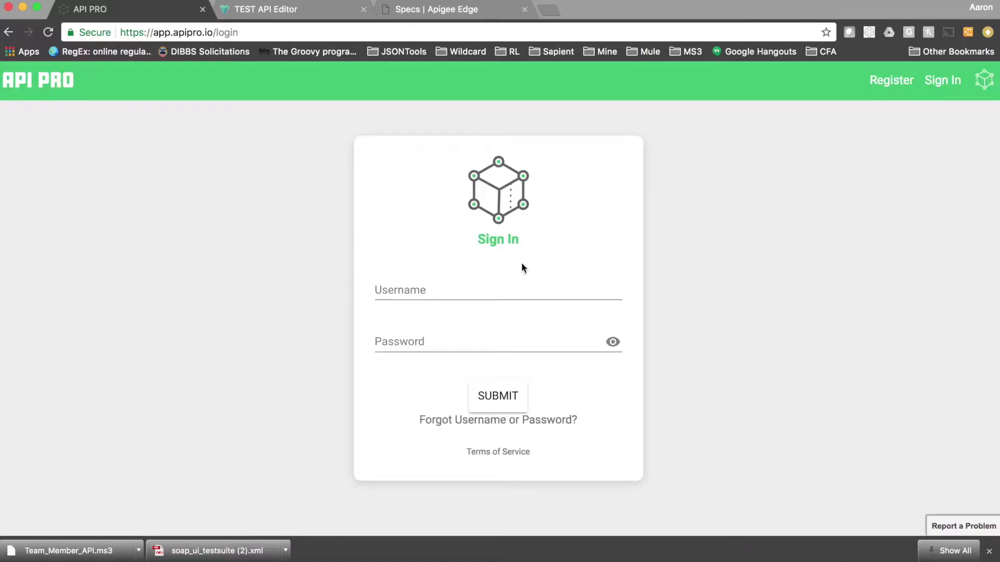
pyautogui.click(498, 284)
pyautogui.write('akw-cfa')
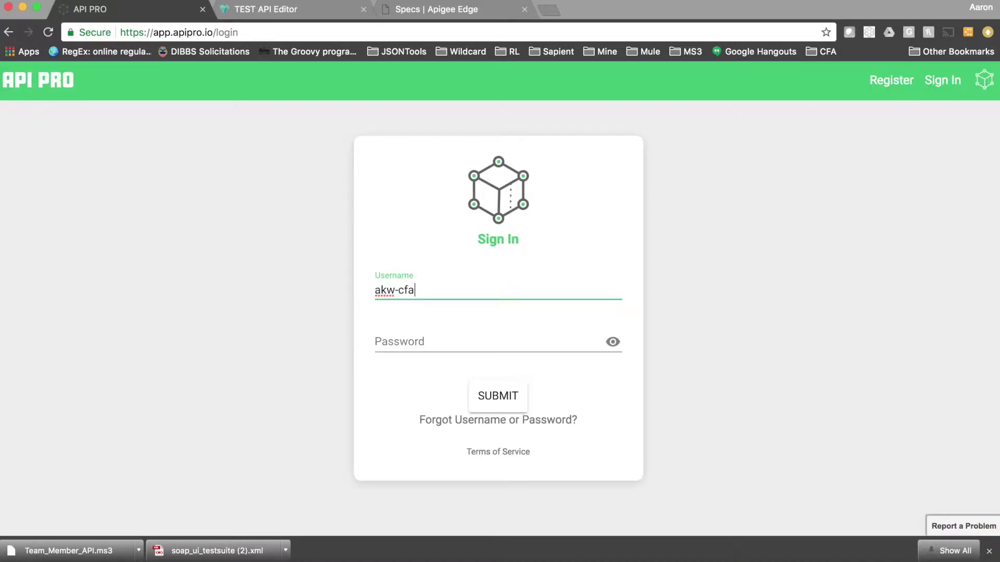
pyautogui.press('Tab')
pyautogui.write('•••••••••••')
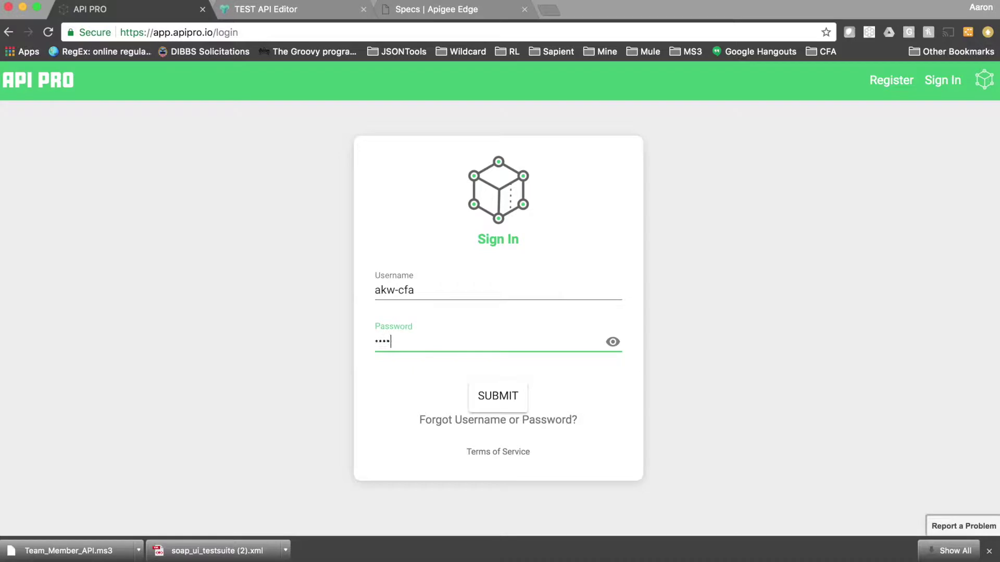
pyautogui.press('Return')
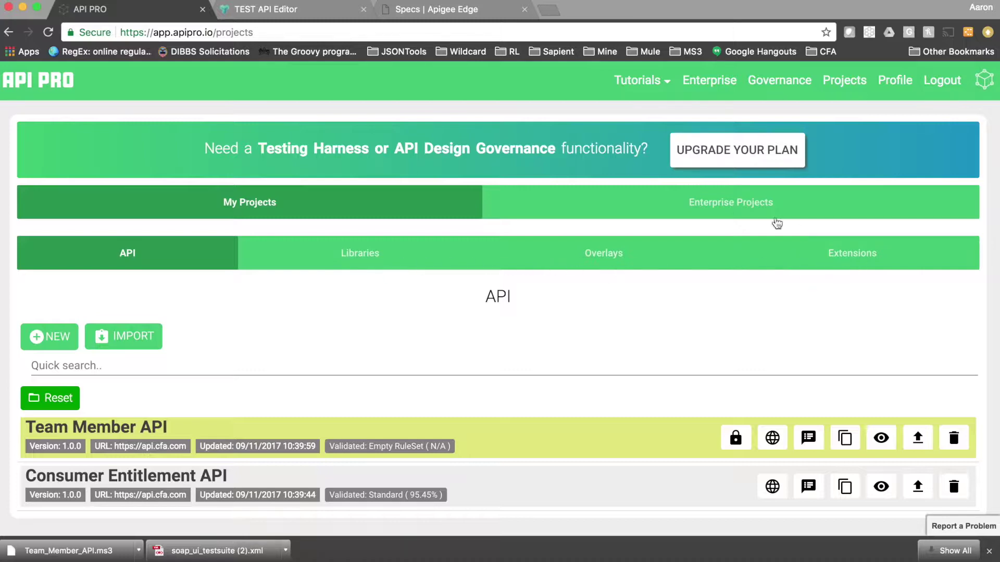
# Look through the list of enterprise API projects and return to My Projects
pyautogui.click(736, 205)
pyautogui.scroll(-3, 672, 290)
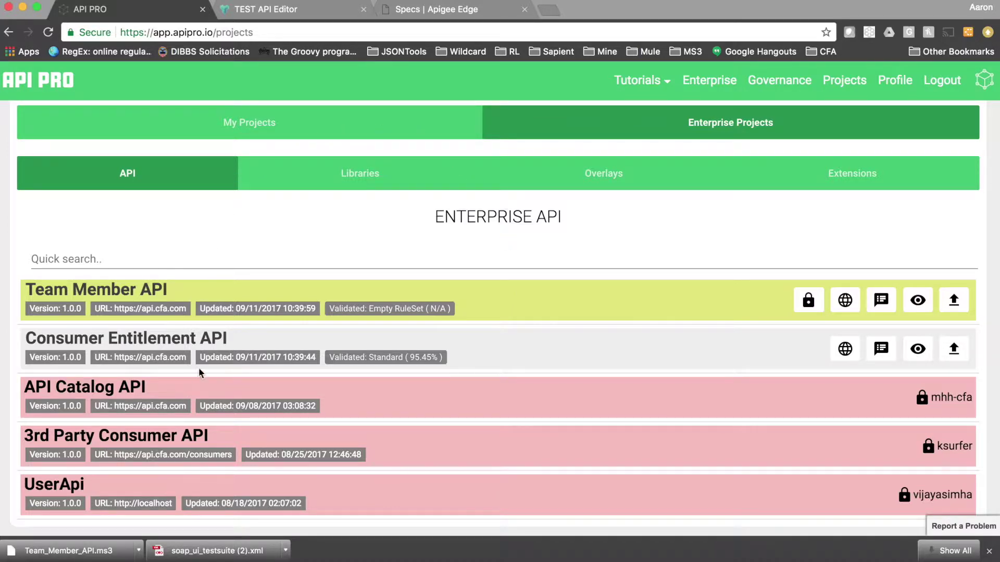
pyautogui.click(217, 120)
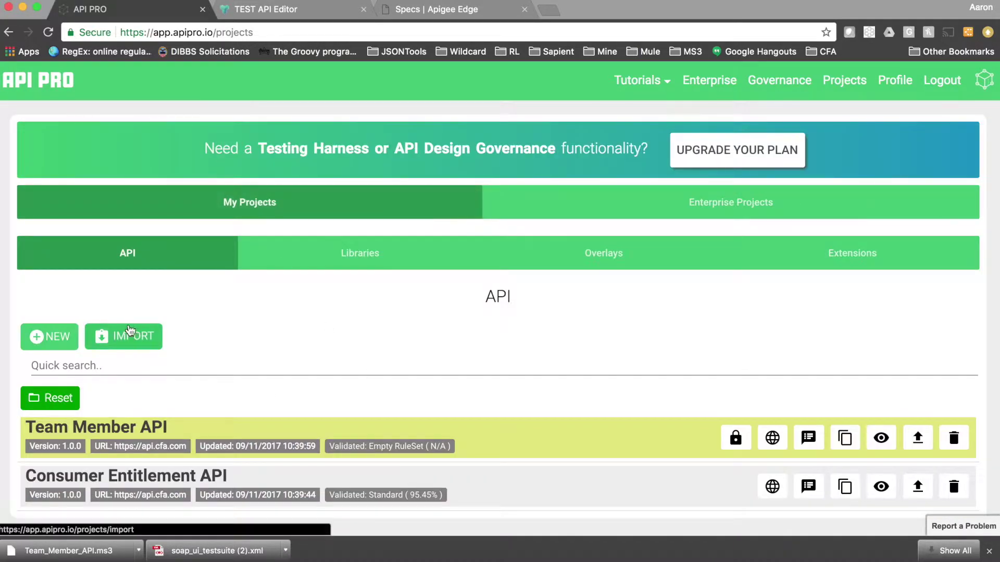
# Open the project import form, choose API as the project type and view the available import formats
pyautogui.click(129, 335)
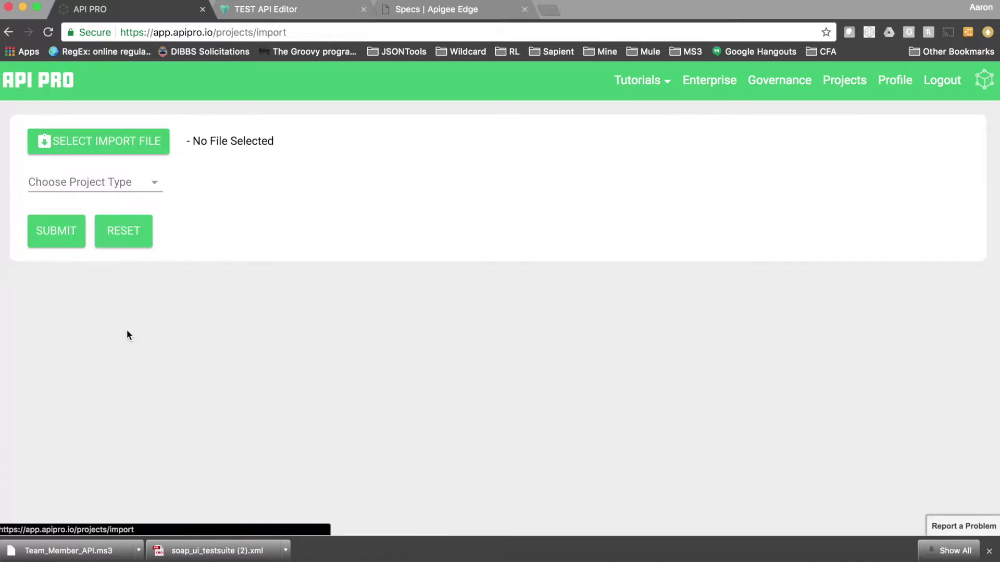
pyautogui.click(155, 186)
pyautogui.click(138, 186)
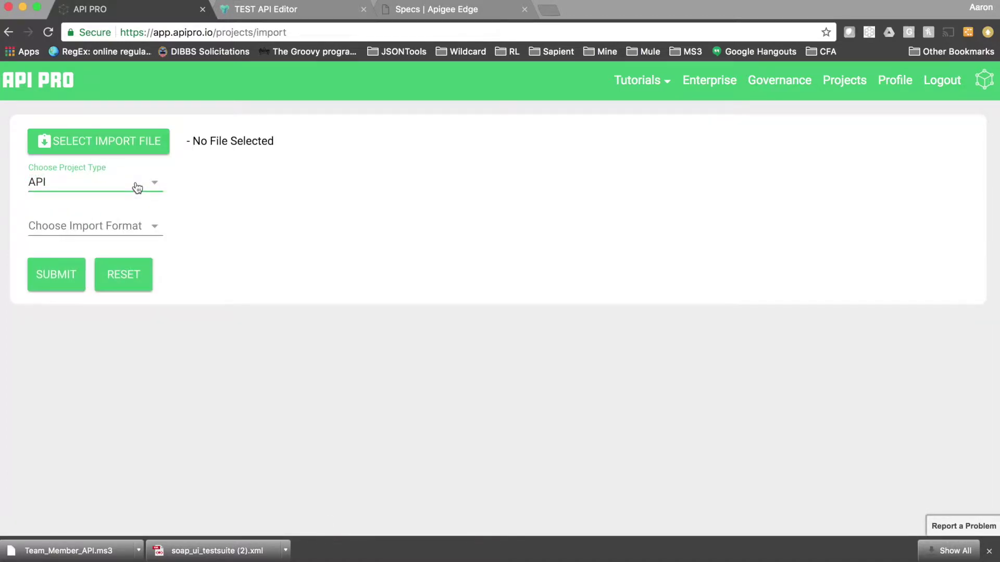
pyautogui.click(142, 186)
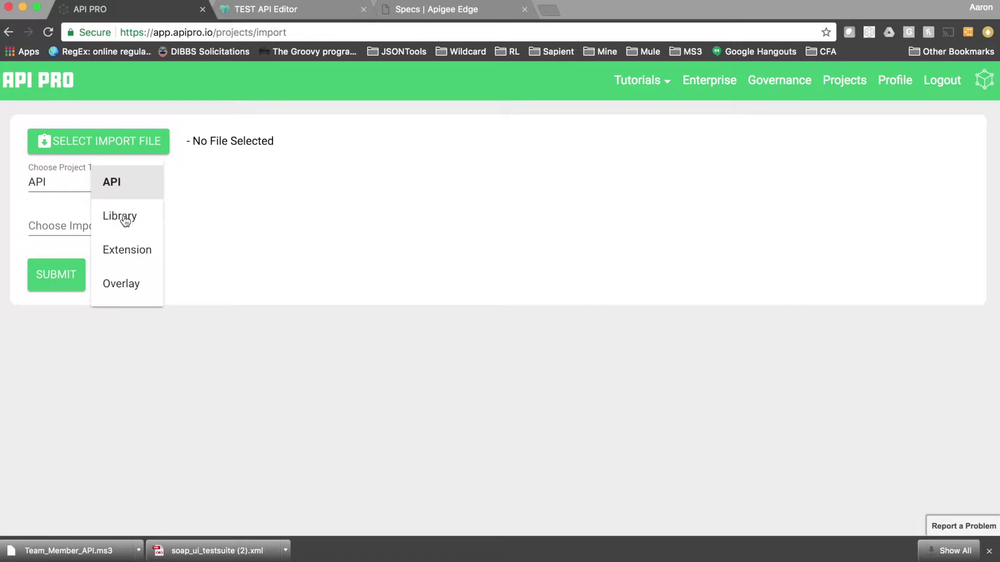
pyautogui.click(236, 214)
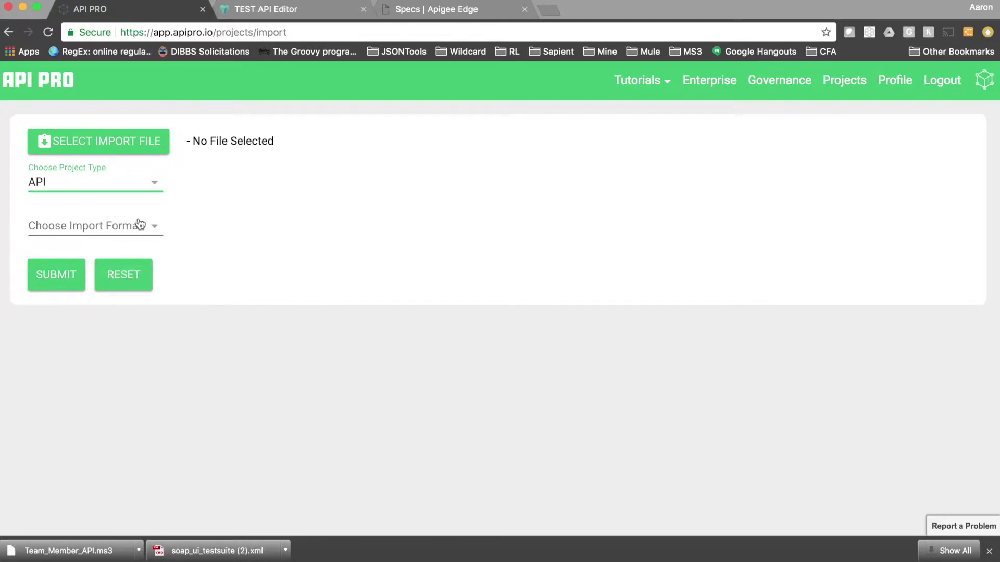
pyautogui.click(152, 226)
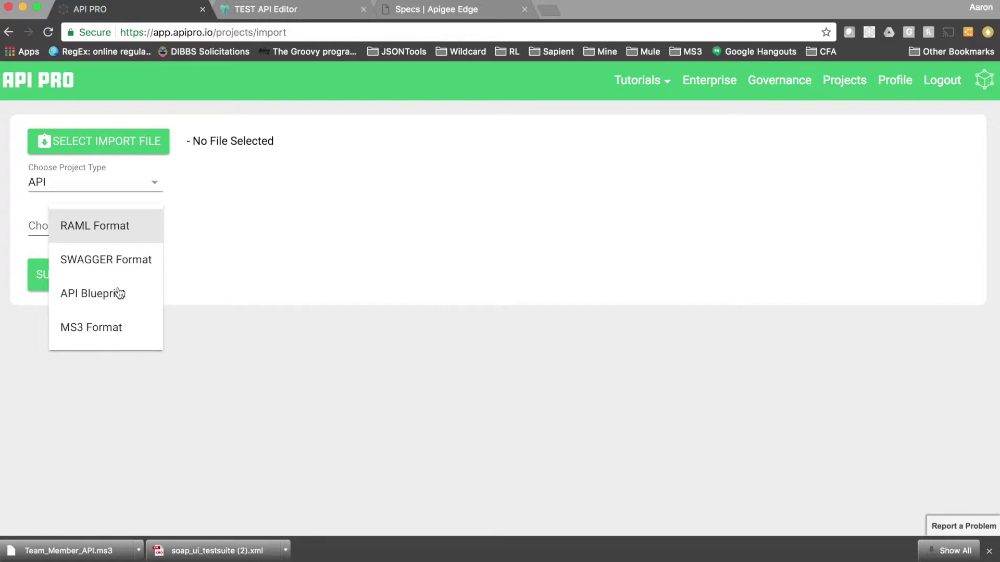
# Switch to Apiary to examine the TEST API blueprint, and to Apigee Edge to examine the team member API spec
pyautogui.click(302, 10)
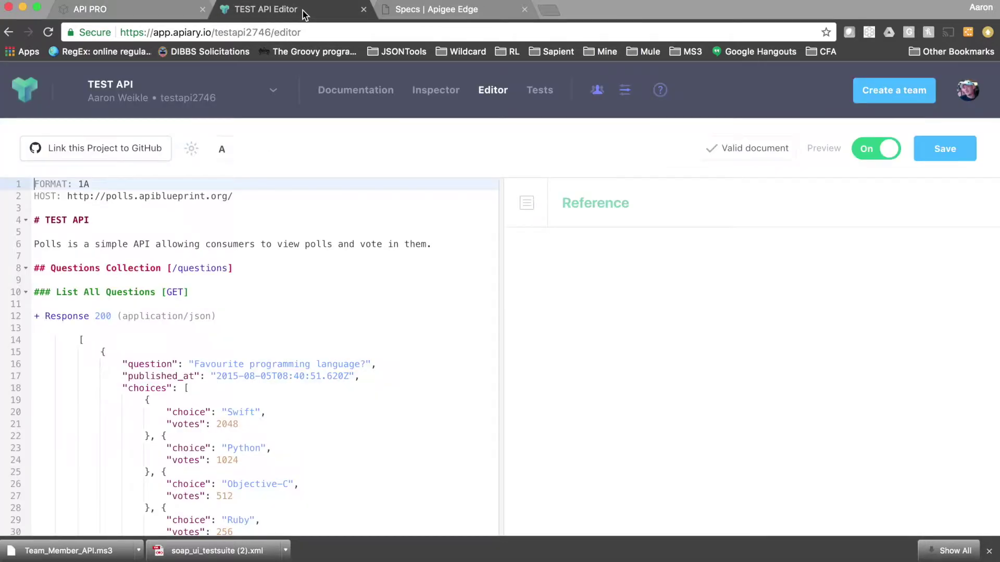
pyautogui.scroll(-5, 333, 376)
pyautogui.scroll(5, 334, 376)
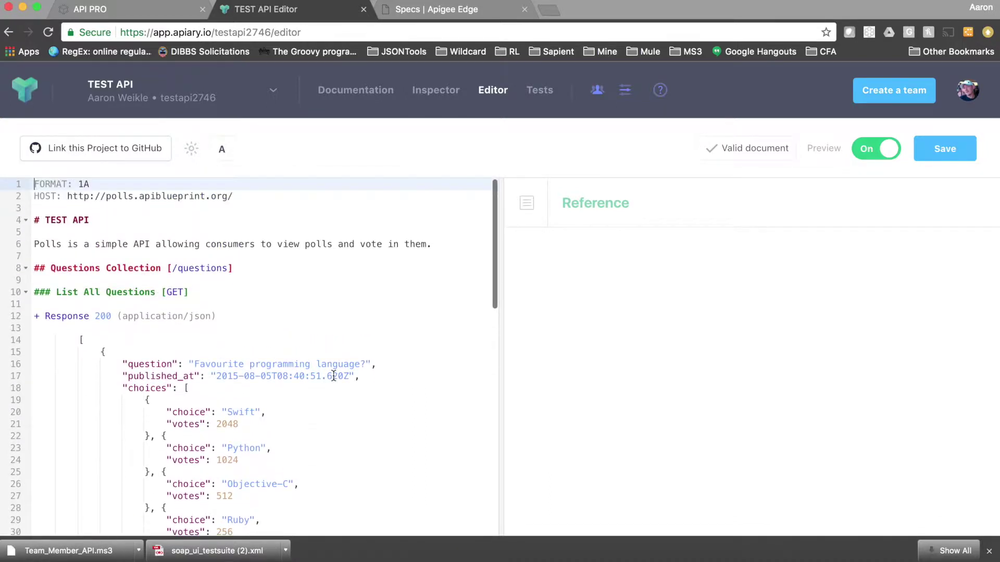
pyautogui.scroll(-1, 333, 376)
pyautogui.scroll(1, 333, 375)
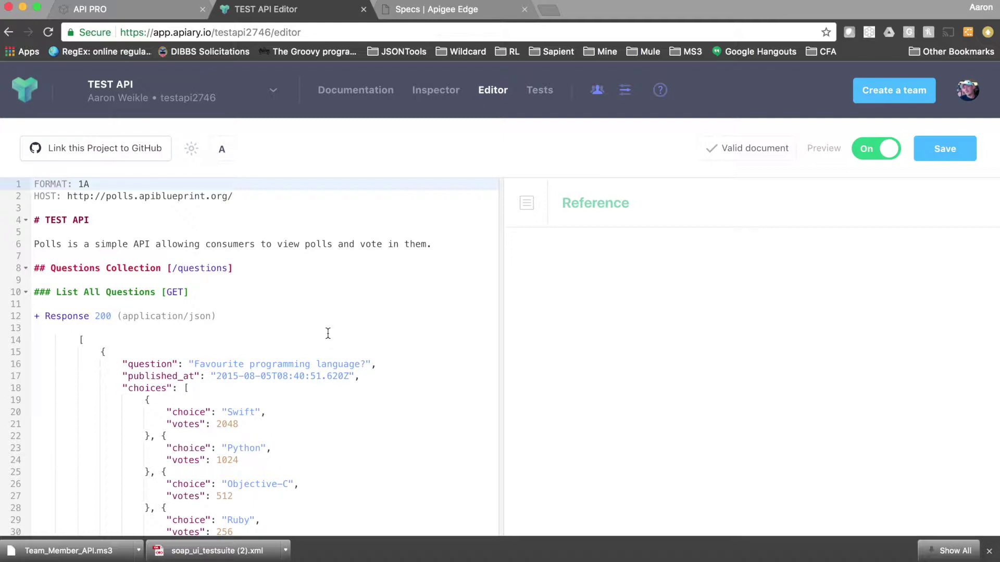
pyautogui.click(438, 10)
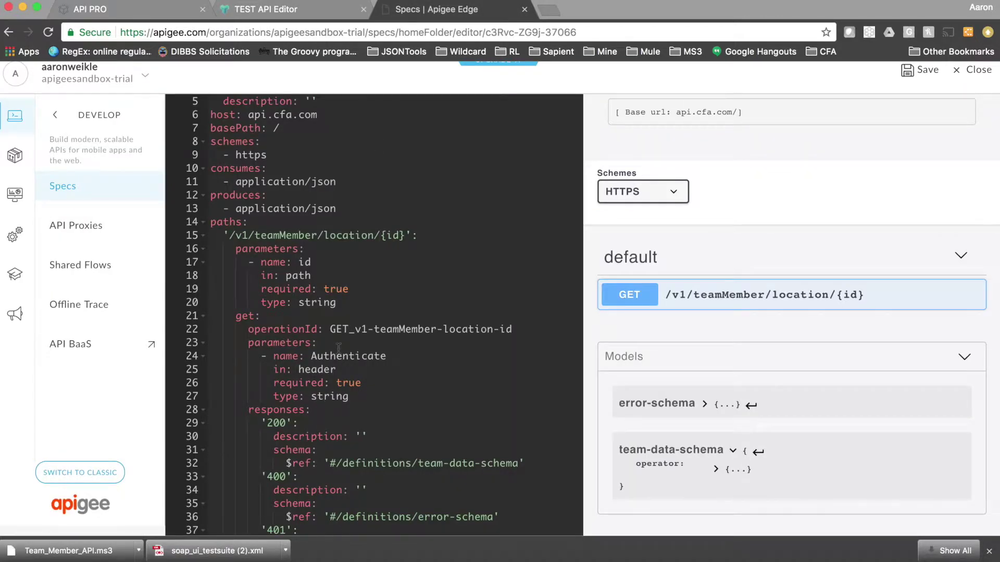
pyautogui.scroll(-5, 334, 404)
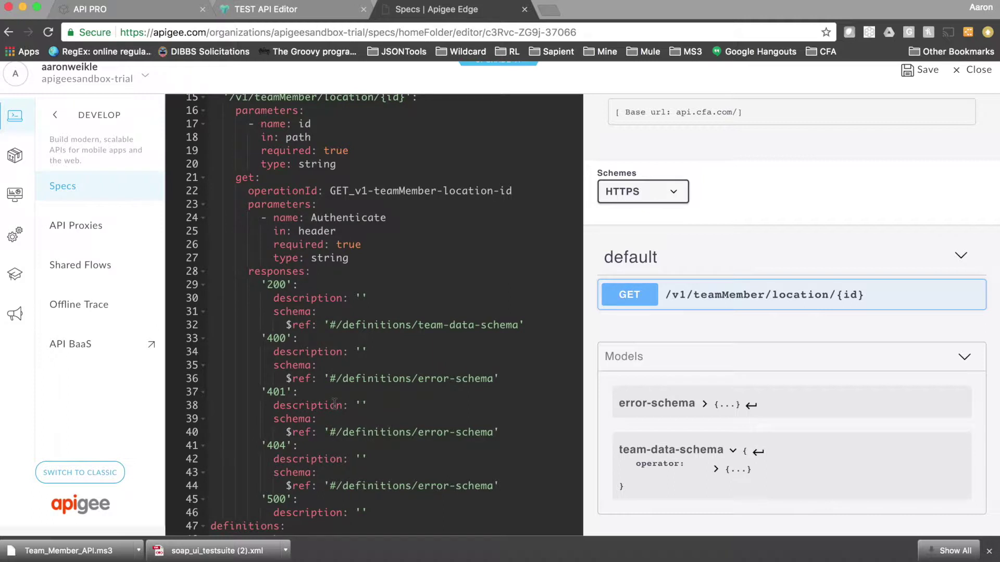
# Switch back to API Pro, leave the import form and open the Consumer Entitlement API project
pyautogui.click(148, 15)
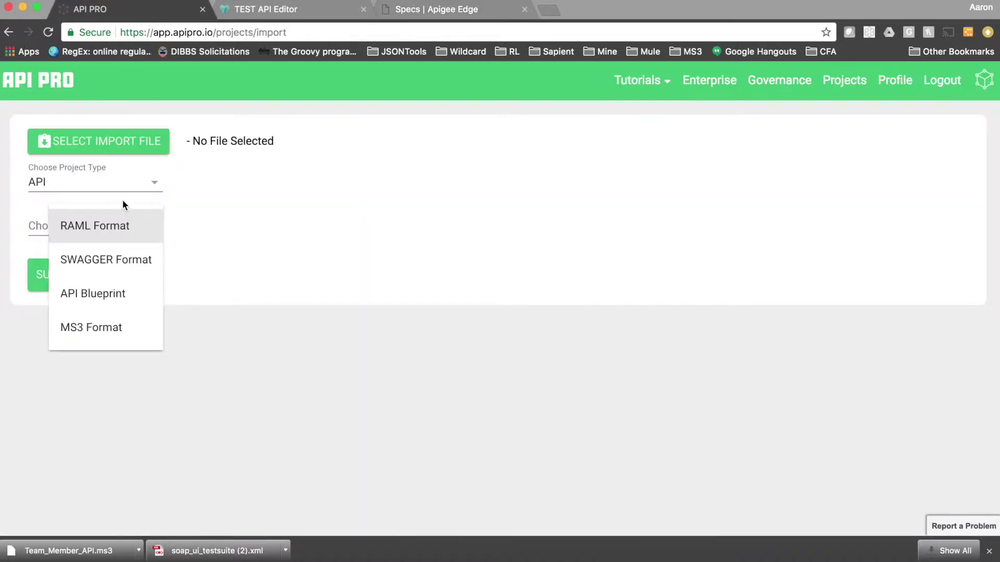
pyautogui.click(301, 266)
pyautogui.click(840, 83)
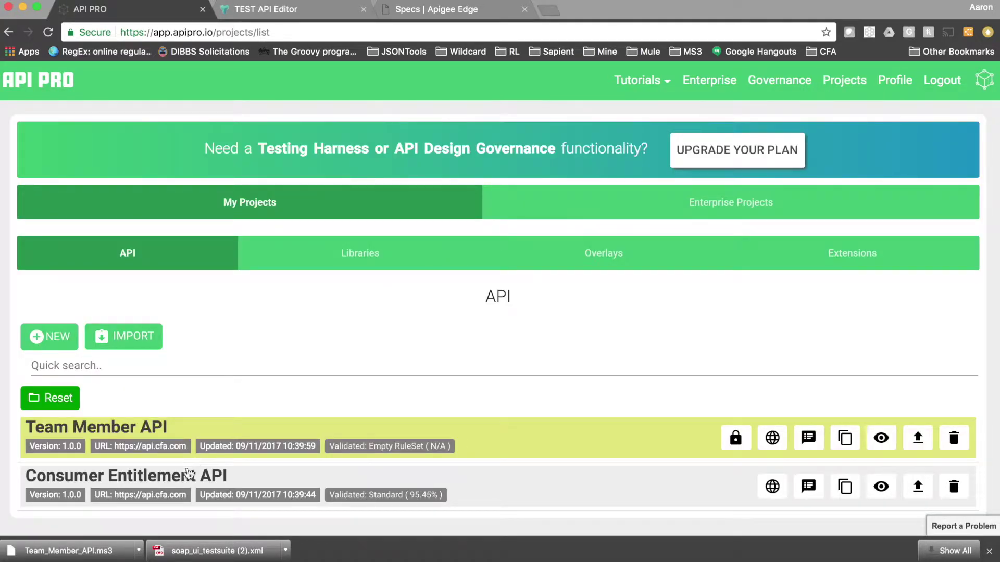
pyautogui.click(190, 474)
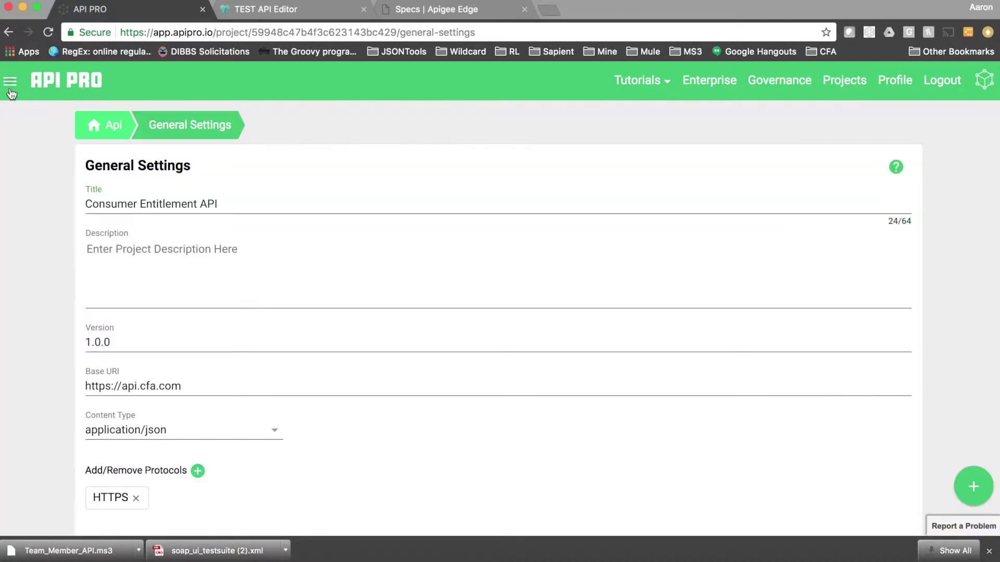
# Open the EntitlementsSchema data type and examine its settings and properties, including permissions
pyautogui.click(10, 81)
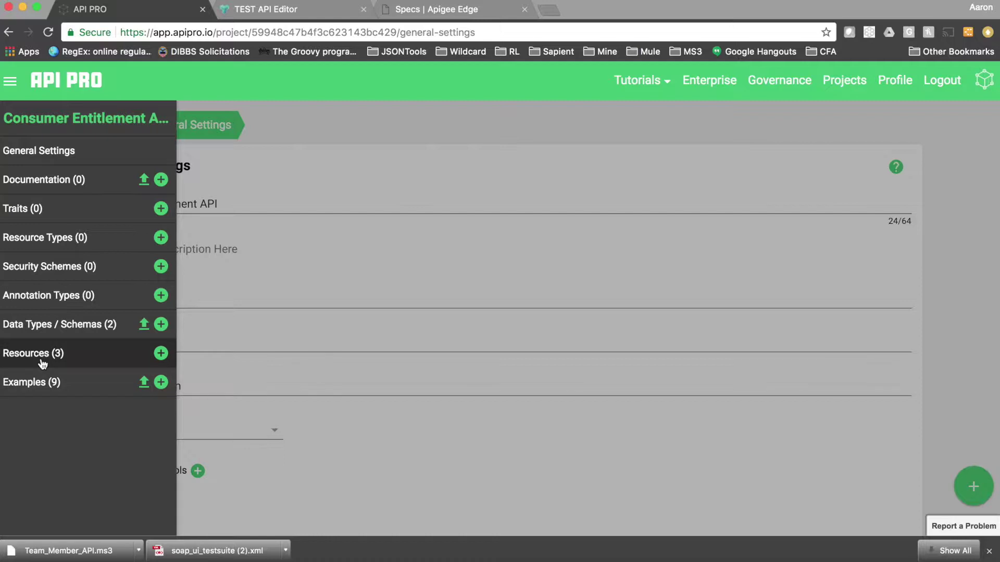
pyautogui.click(51, 325)
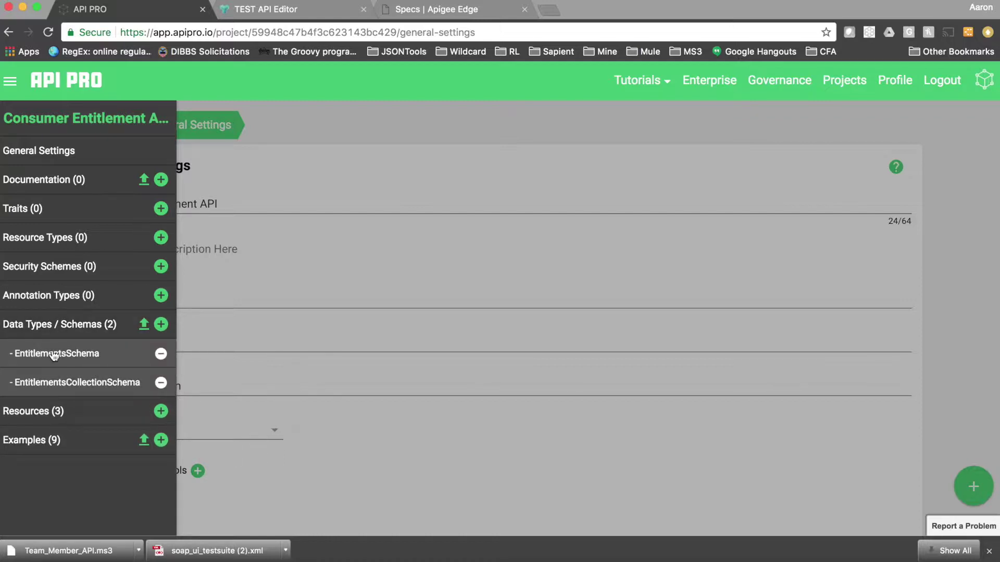
pyautogui.click(81, 355)
pyautogui.click(246, 406)
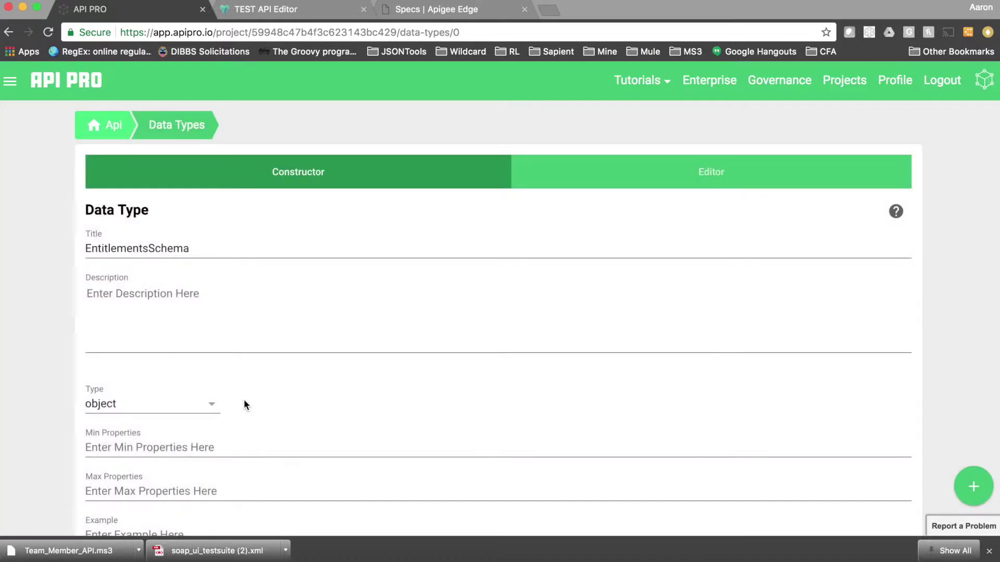
pyautogui.scroll(-5, 463, 355)
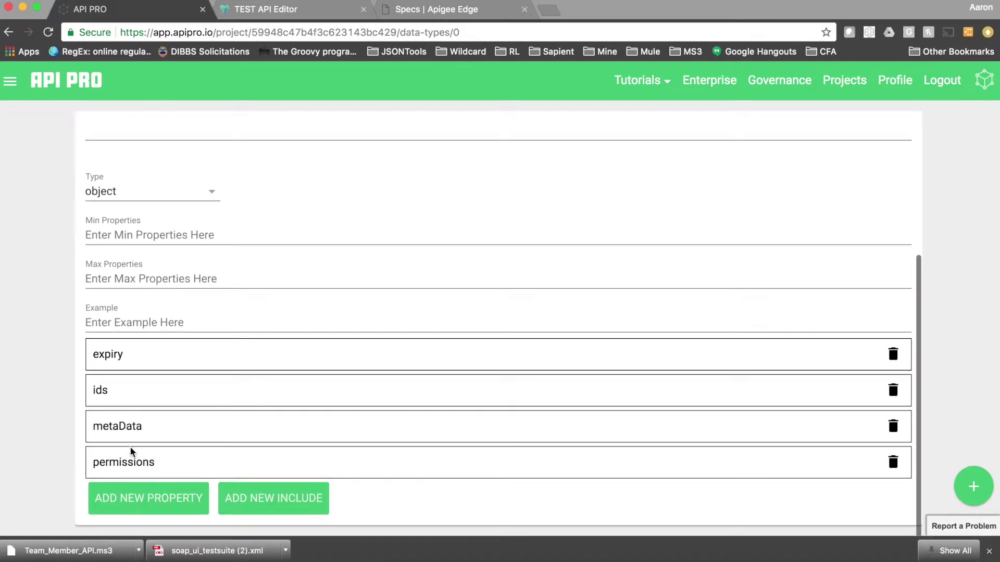
pyautogui.click(130, 461)
pyautogui.scroll(-4, 130, 464)
pyautogui.scroll(4, 130, 464)
pyautogui.scroll(5, 130, 465)
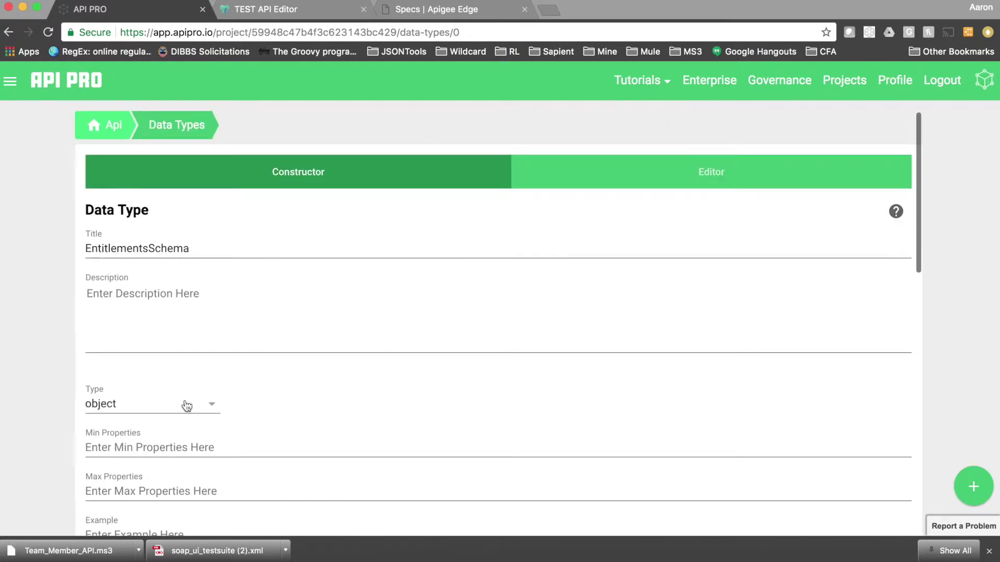
# Examine the JSON source of EntitlementsSchema in the editor view, and return to the constructor view to review its fields
pyautogui.click(706, 175)
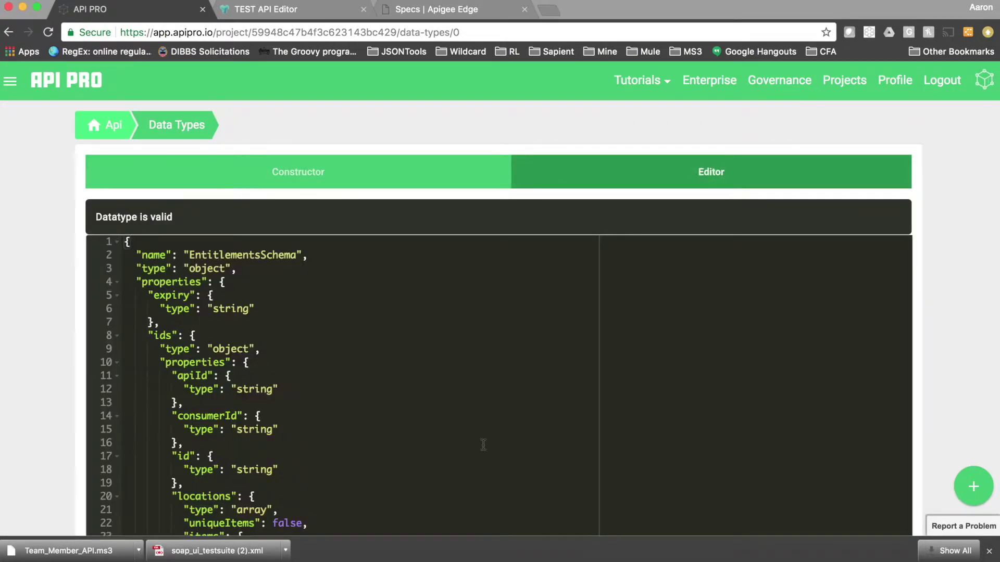
pyautogui.scroll(-3, 483, 444)
pyautogui.scroll(3, 483, 444)
pyautogui.click(321, 177)
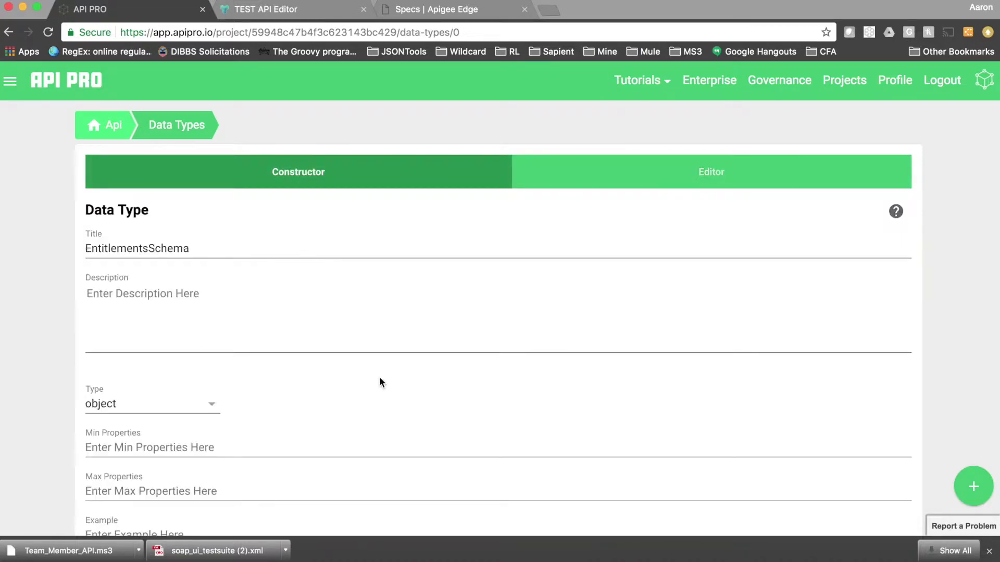
pyautogui.scroll(-3, 379, 383)
pyautogui.scroll(1, 379, 383)
pyautogui.scroll(-3, 379, 383)
pyautogui.scroll(1, 379, 383)
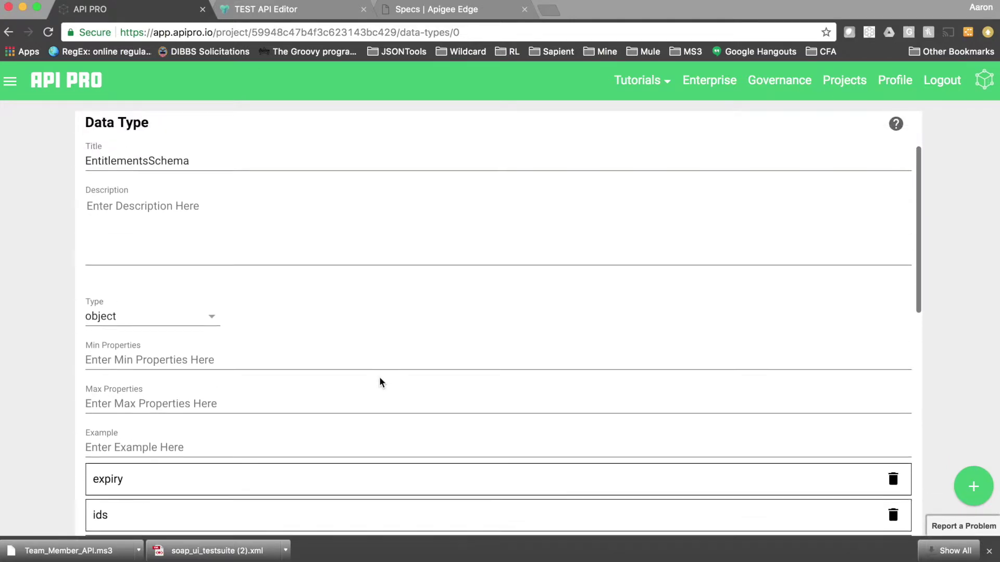
pyautogui.scroll(3, 382, 383)
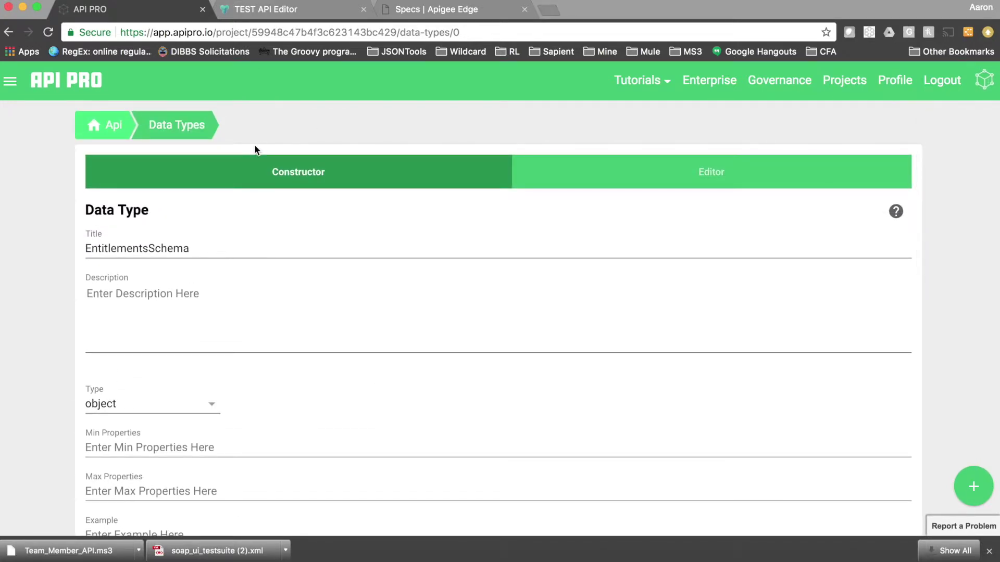
# Open the Entitlement Request Example from the project's examples to view its JSON
pyautogui.click(10, 81)
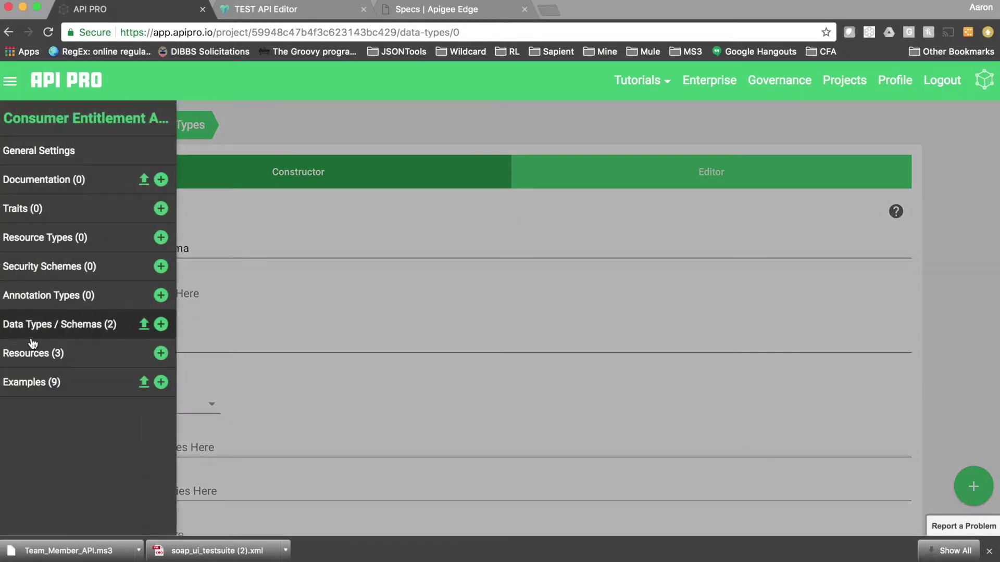
pyautogui.click(33, 384)
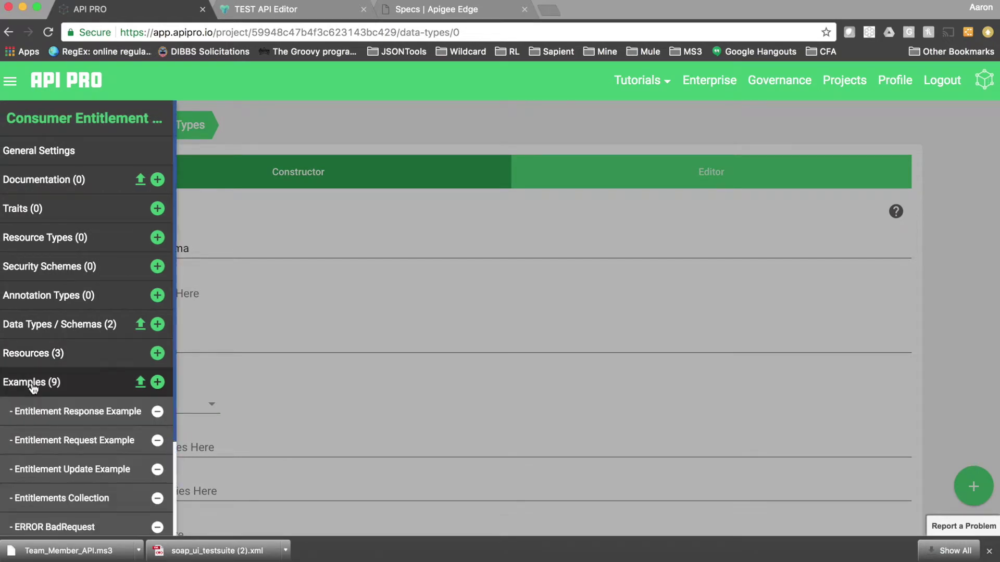
pyautogui.click(70, 442)
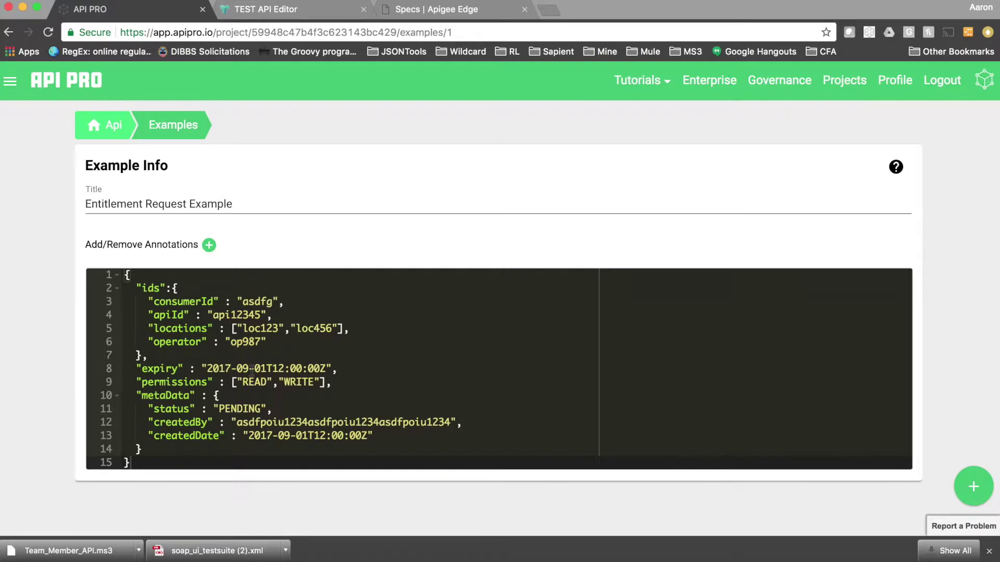
# Open the /v1/entitlements resource and examine its GET method's query parameters, headers and responses
pyautogui.click(10, 81)
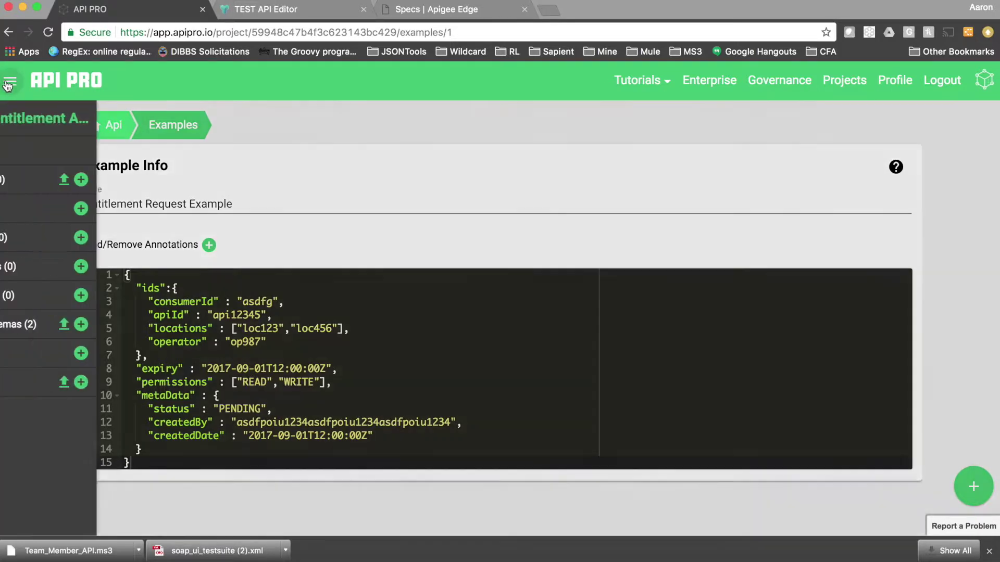
pyautogui.click(36, 359)
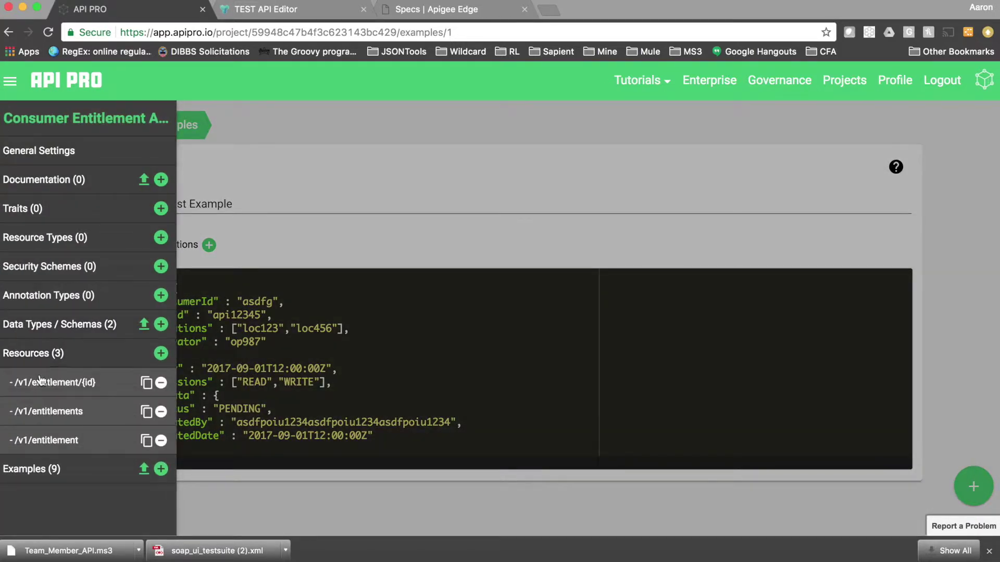
pyautogui.click(59, 413)
pyautogui.scroll(-1, 157, 428)
pyautogui.scroll(-6, 157, 428)
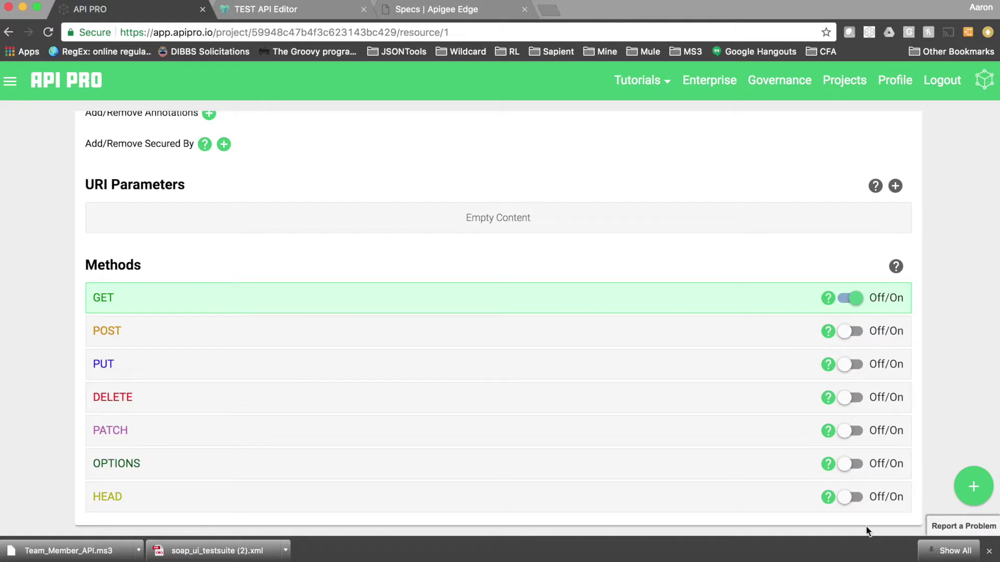
pyautogui.click(123, 303)
pyautogui.scroll(3, 169, 379)
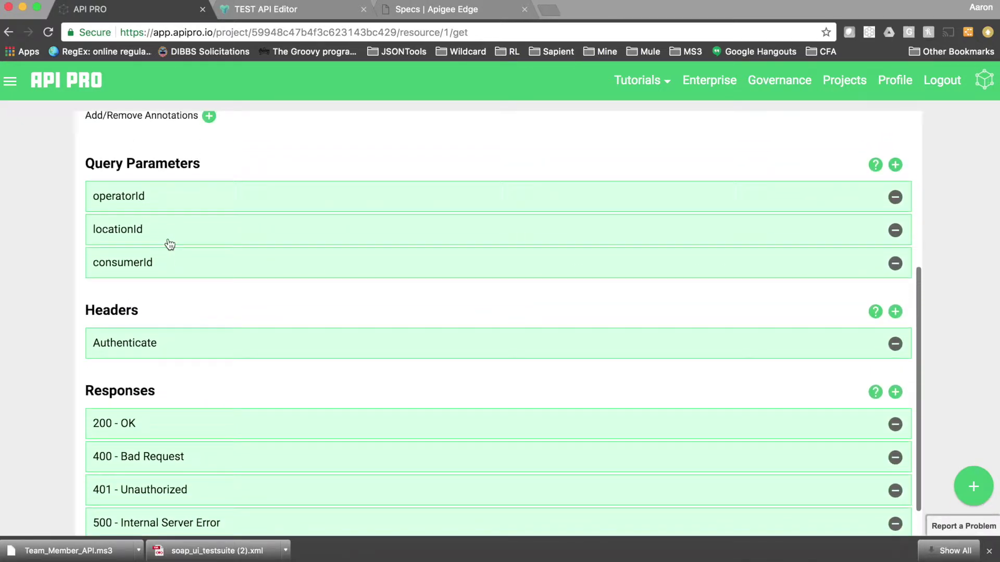
# Open the GET method's 200 - OK response to view its settings and body, and return to the project list without saving
pyautogui.scroll(-3, 169, 224)
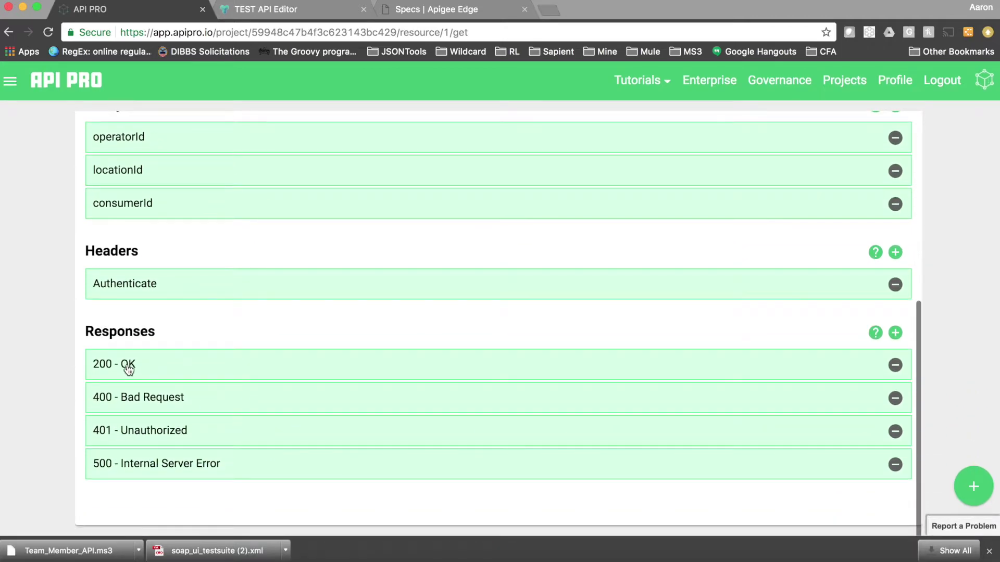
pyautogui.click(128, 366)
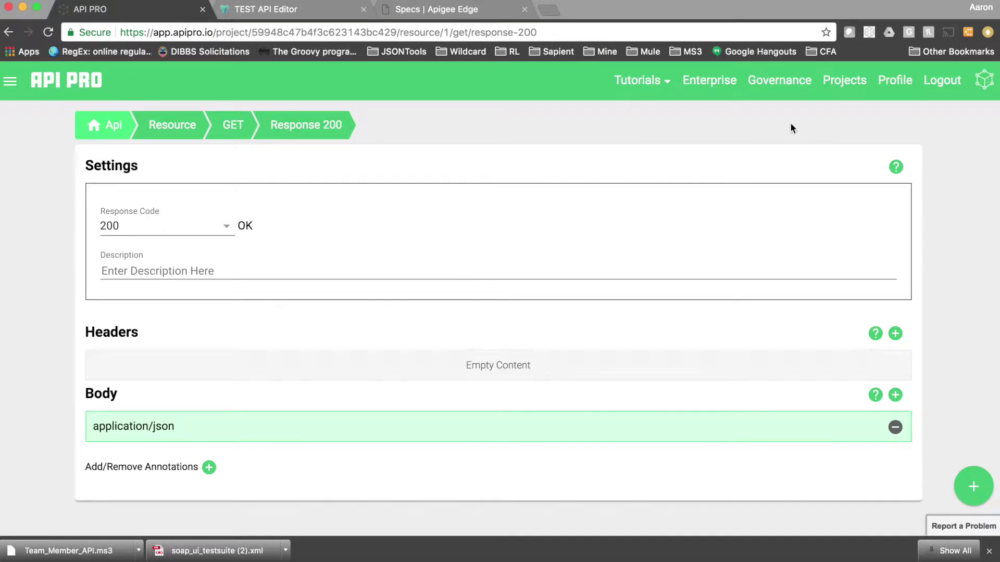
pyautogui.click(844, 81)
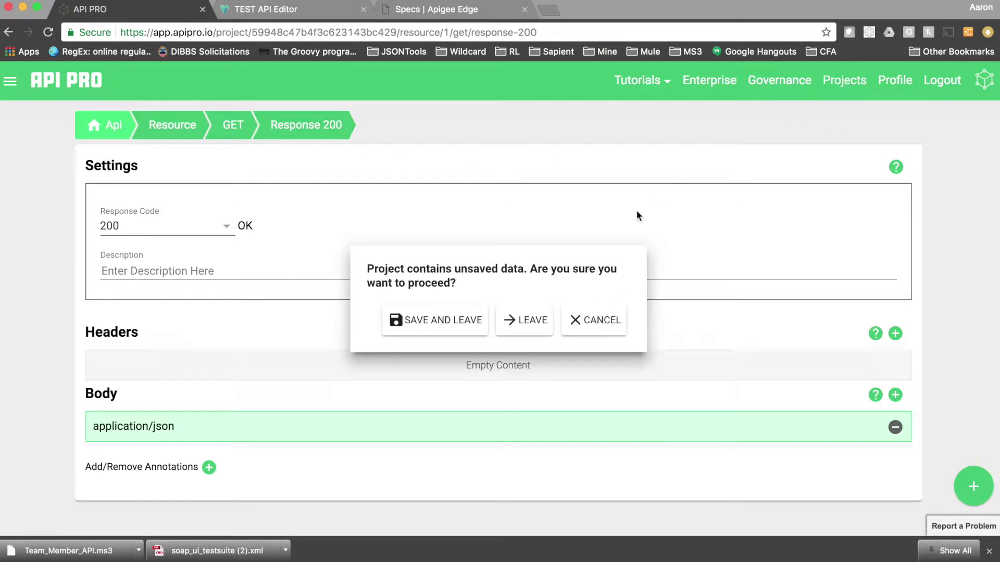
pyautogui.click(522, 321)
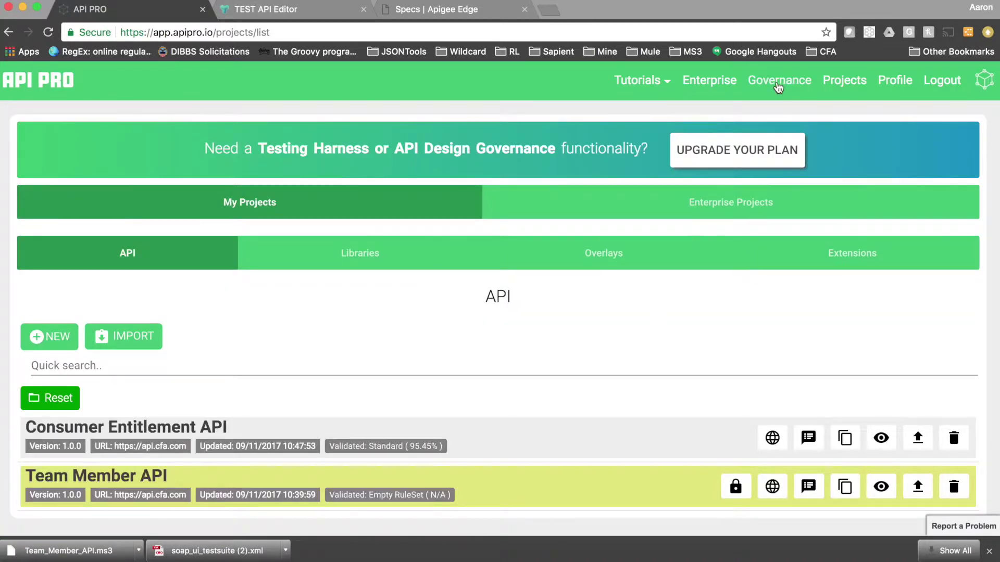
# Open the enterprise management page and review its users with their permissions and the assigned projects
pyautogui.click(711, 82)
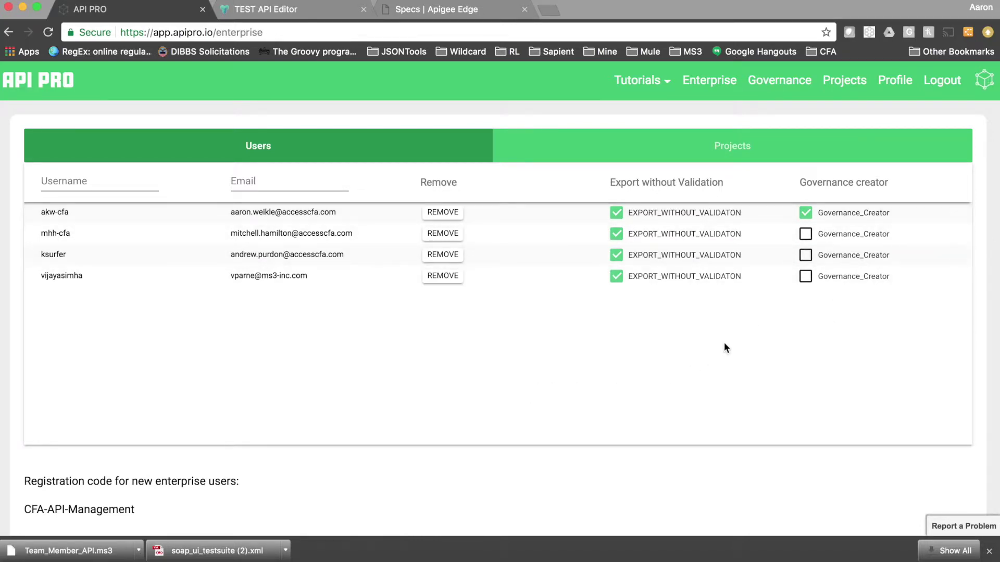
pyautogui.click(721, 152)
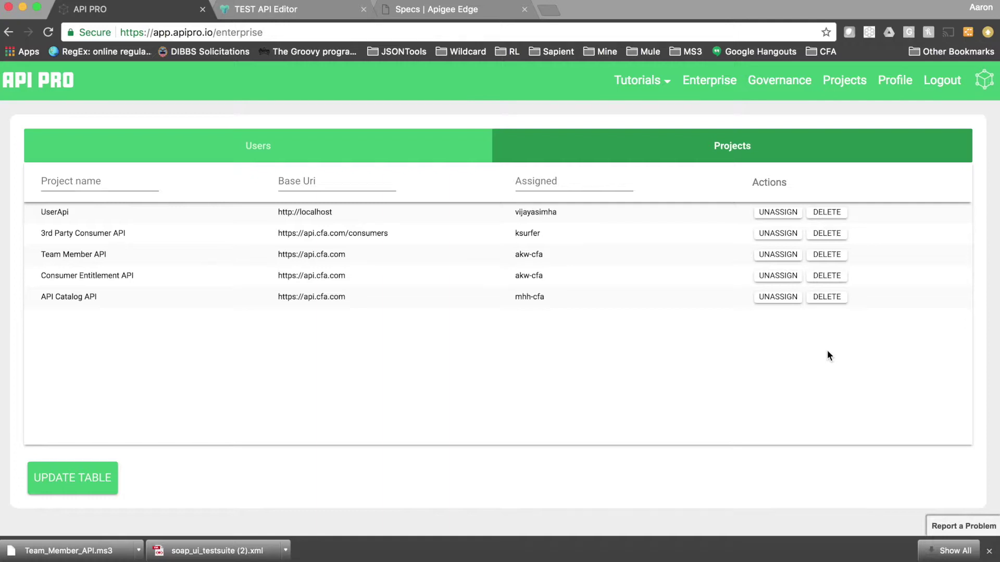
# Open the Governance Module and review its description, rule examples and latest RuleSets
pyautogui.click(758, 85)
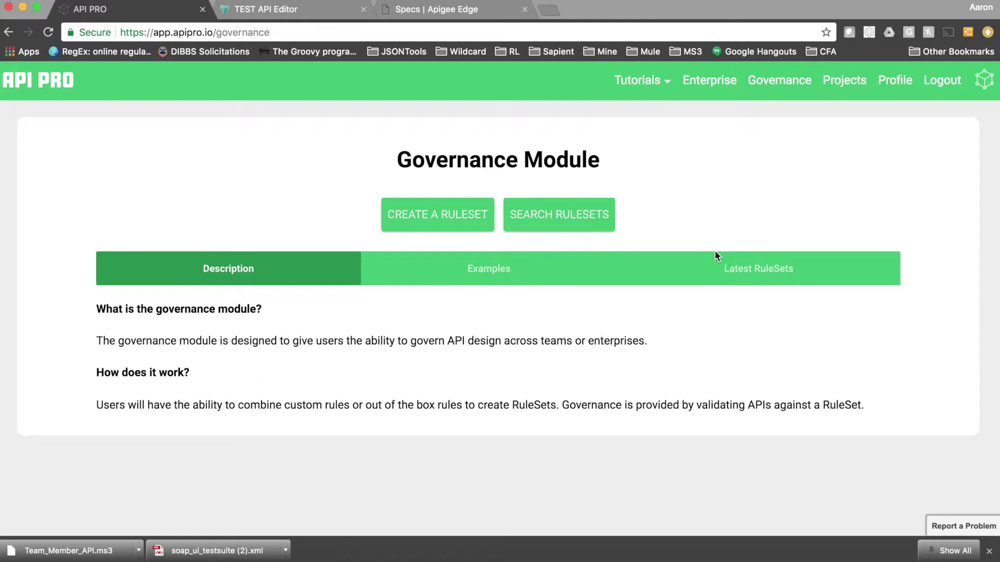
pyautogui.click(554, 276)
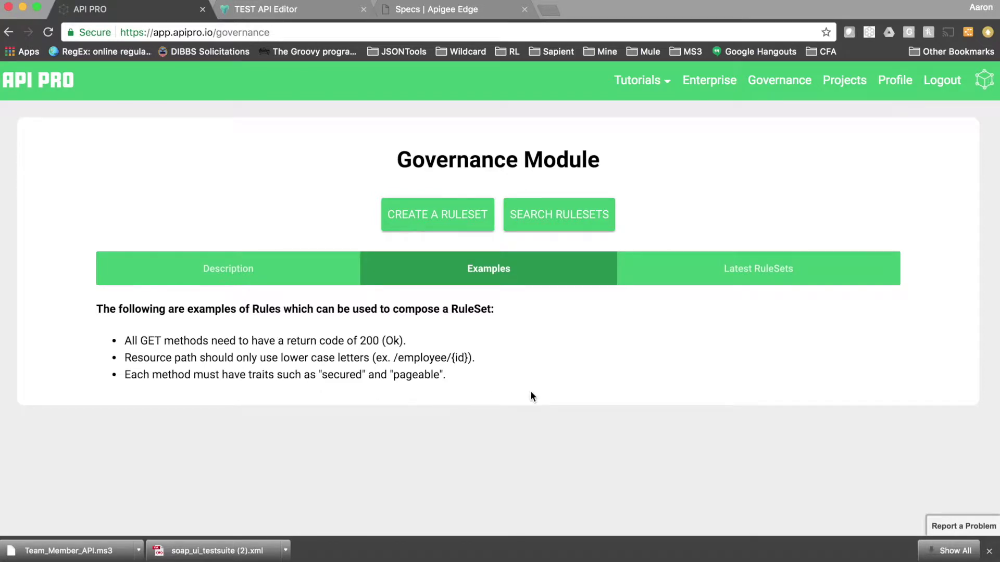
pyautogui.click(735, 273)
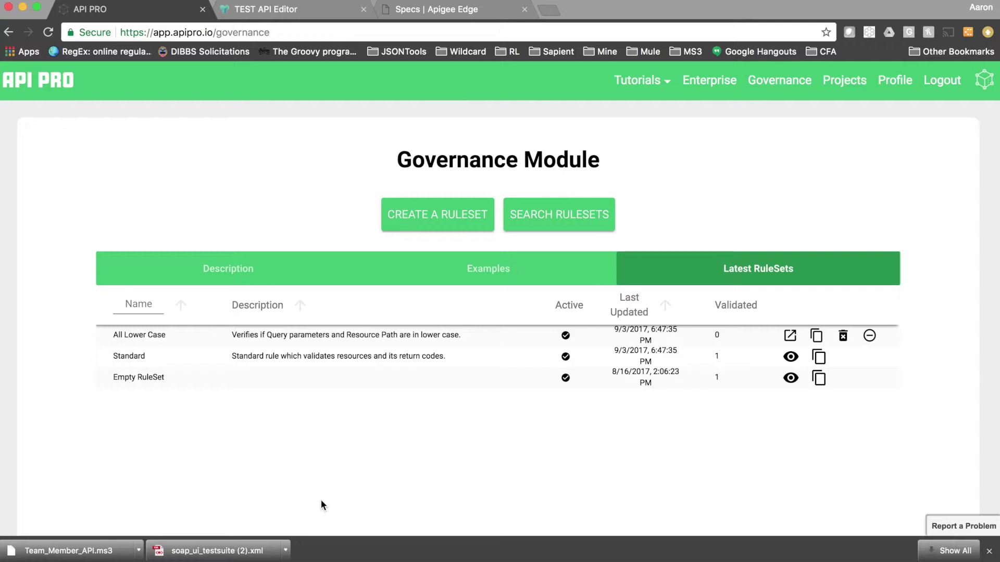
pyautogui.click(716, 381)
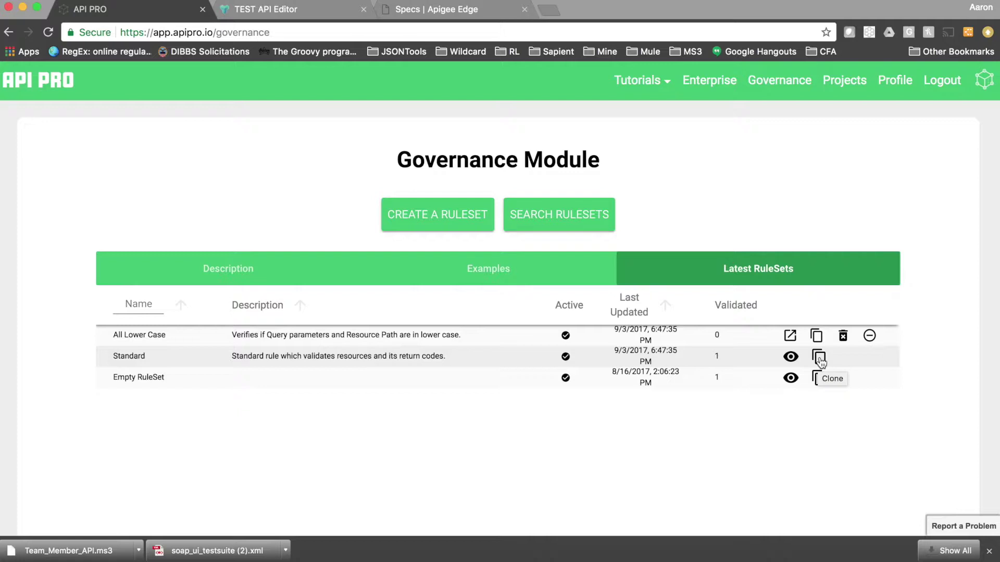
# Start a new RuleSet and make 200 : OK the only required return code for GET methods
pyautogui.click(442, 224)
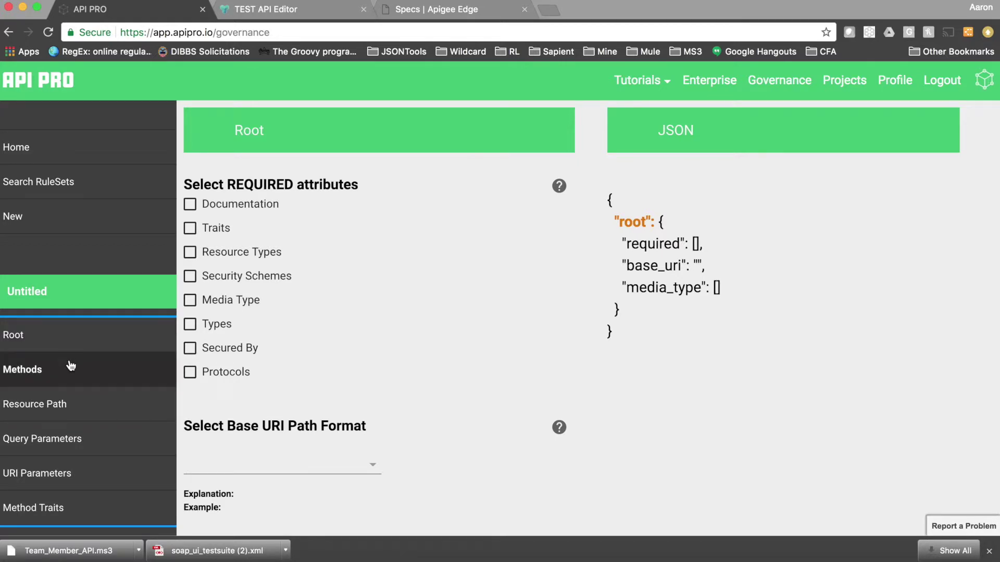
pyautogui.click(63, 378)
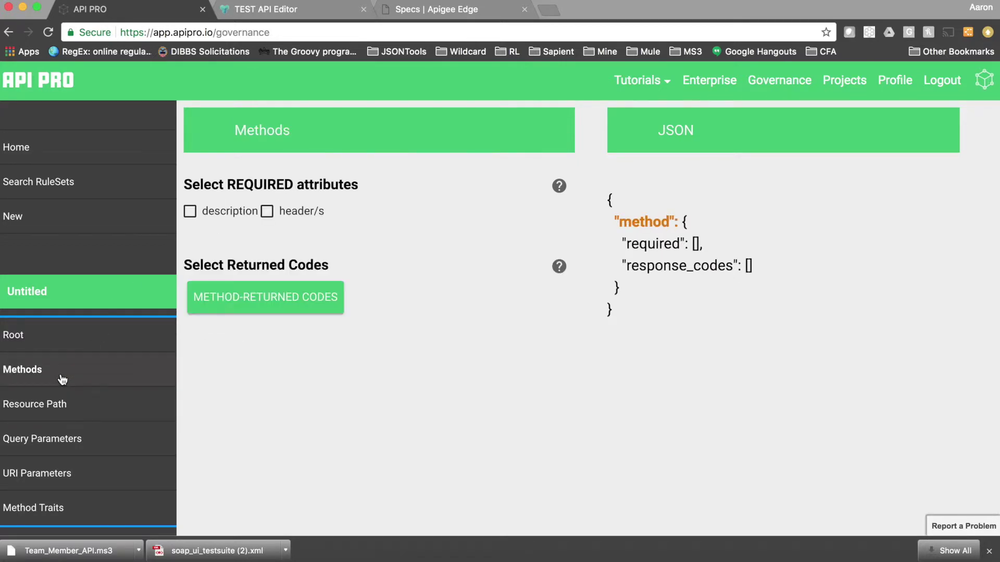
pyautogui.click(287, 295)
pyautogui.click(214, 344)
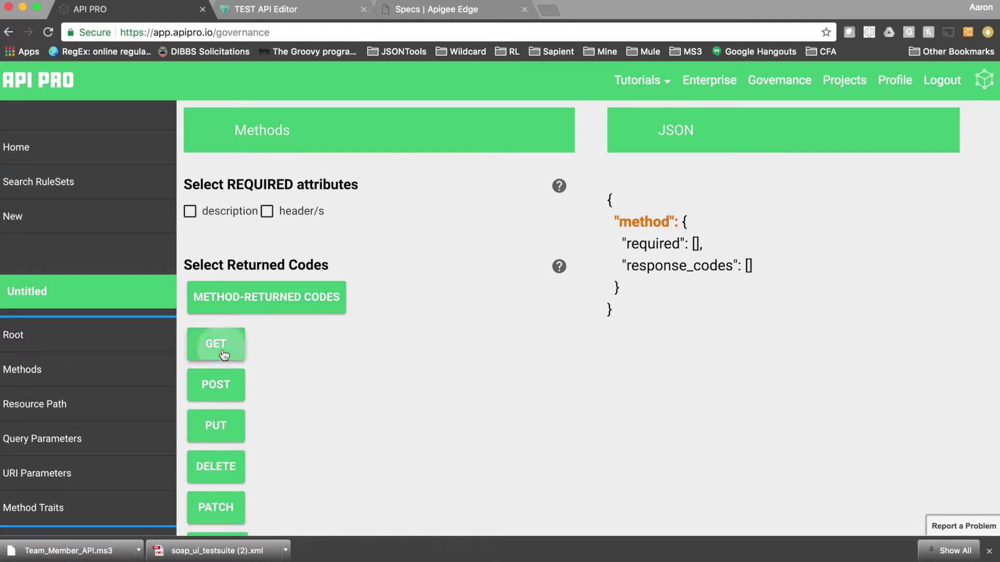
pyautogui.scroll(-3, 342, 417)
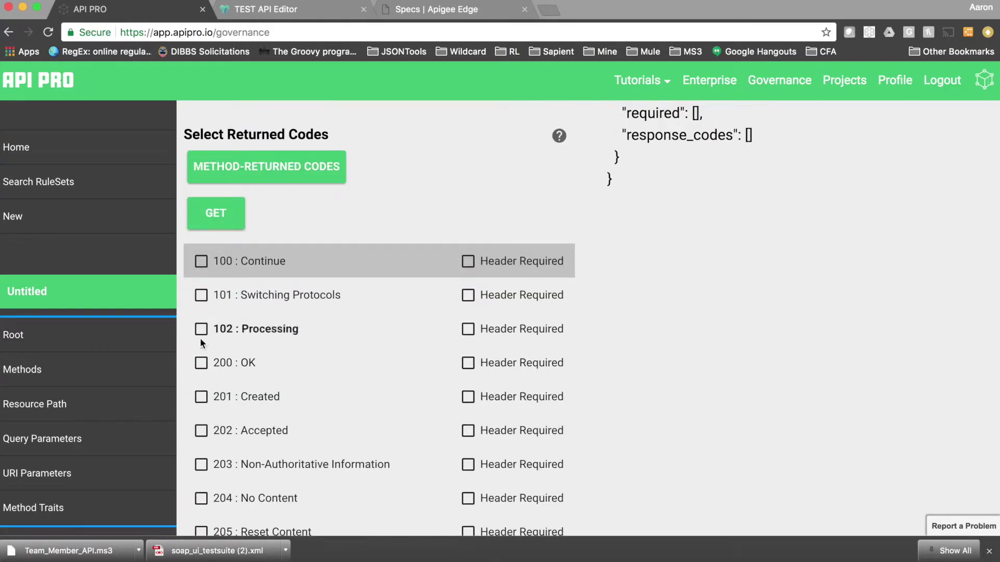
pyautogui.click(201, 364)
pyautogui.scroll(-3, 361, 408)
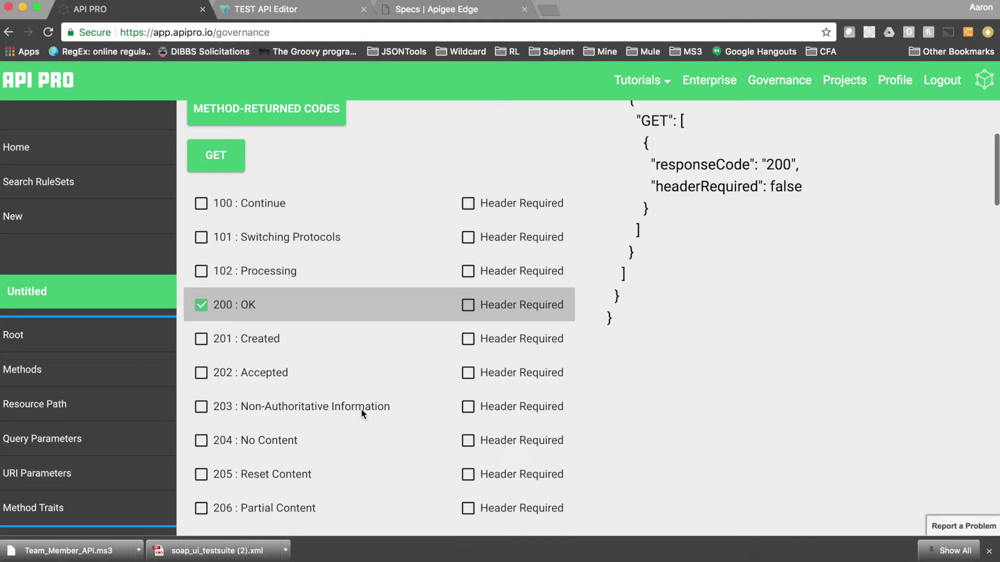
pyautogui.click(201, 390)
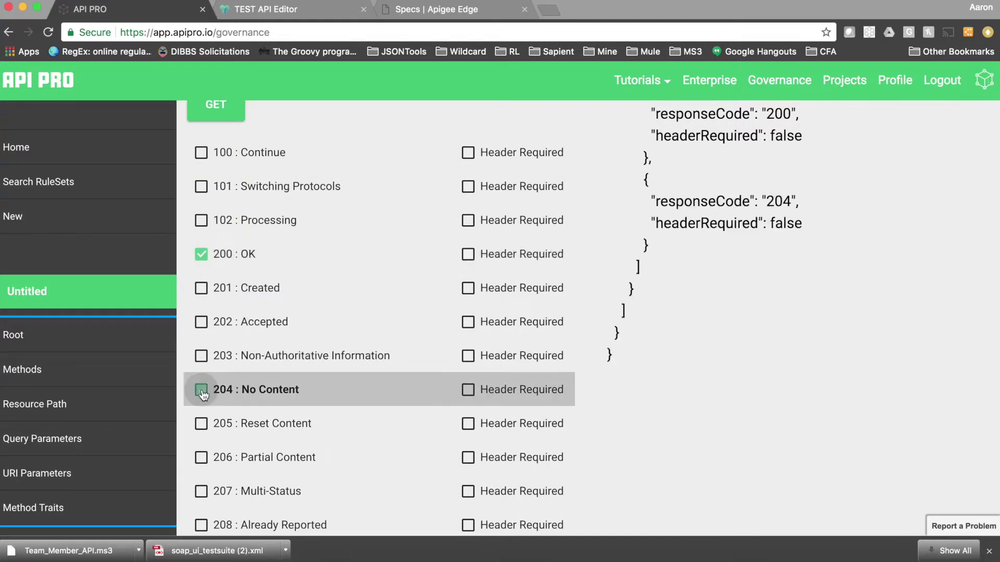
pyautogui.click(201, 390)
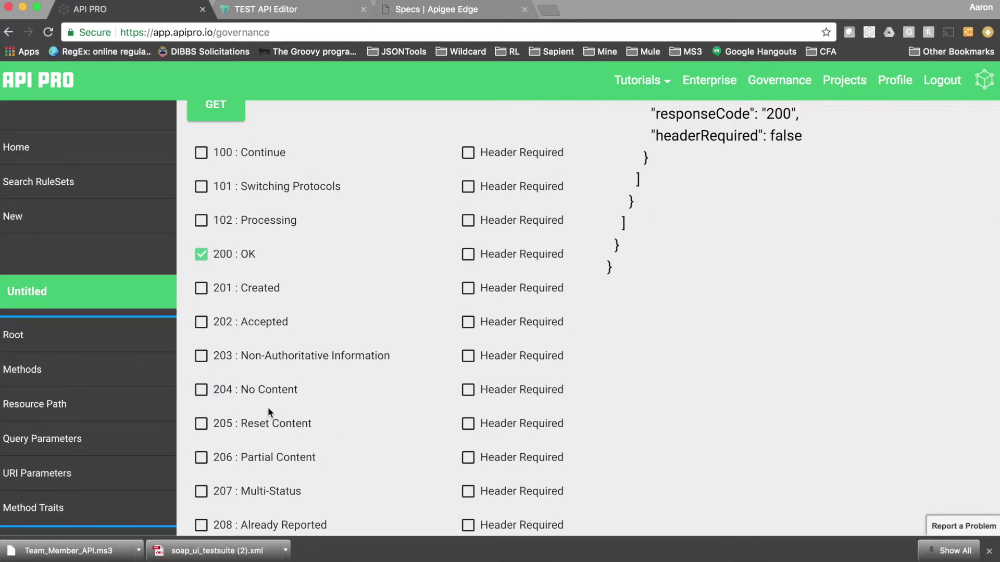
# Add 301, 400, 404 and 401 to the required GET return codes and review the generated JSON
pyautogui.scroll(-5, 268, 407)
pyautogui.scroll(-3, 188, 468)
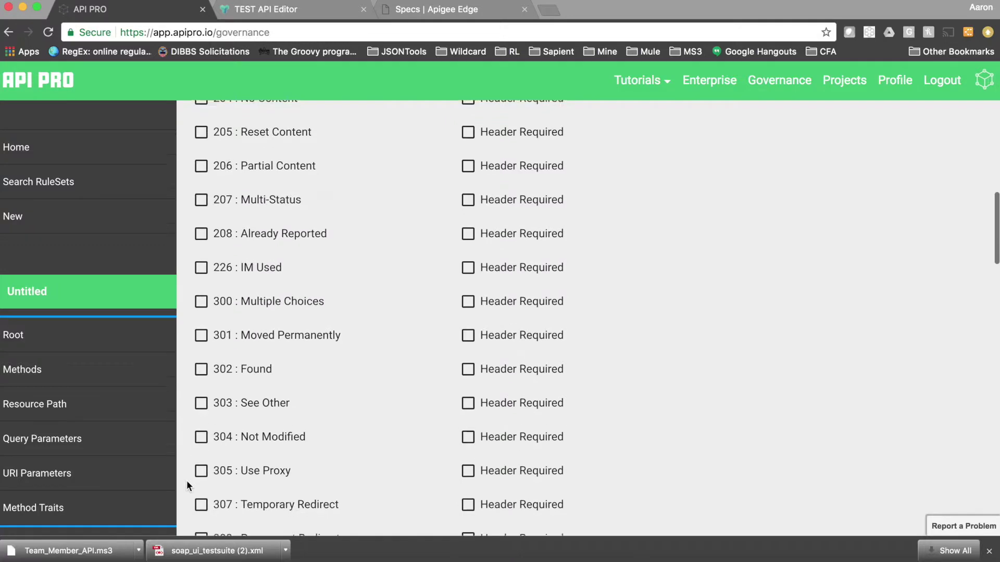
pyautogui.click(235, 312)
pyautogui.scroll(-4, 304, 388)
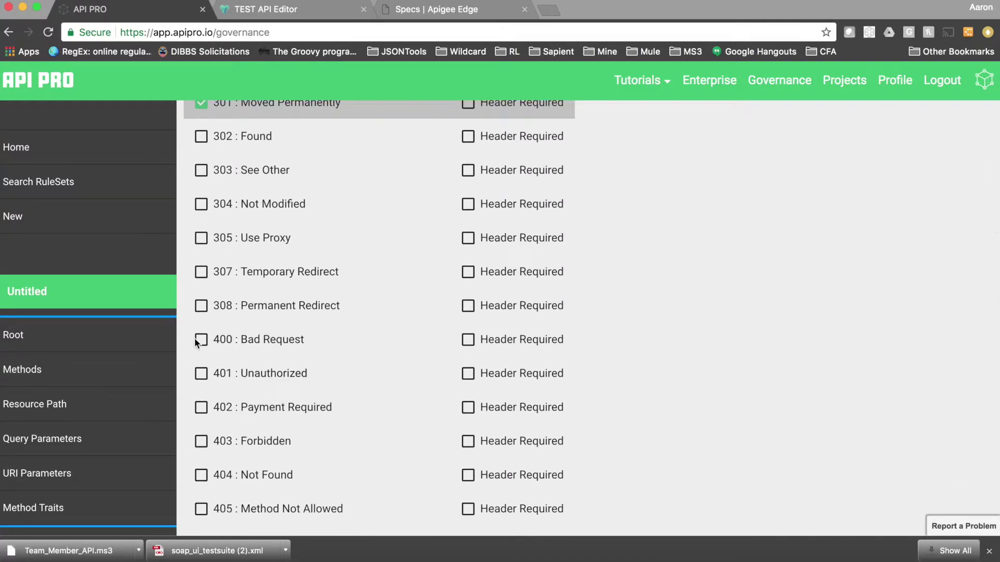
pyautogui.click(201, 340)
pyautogui.click(201, 475)
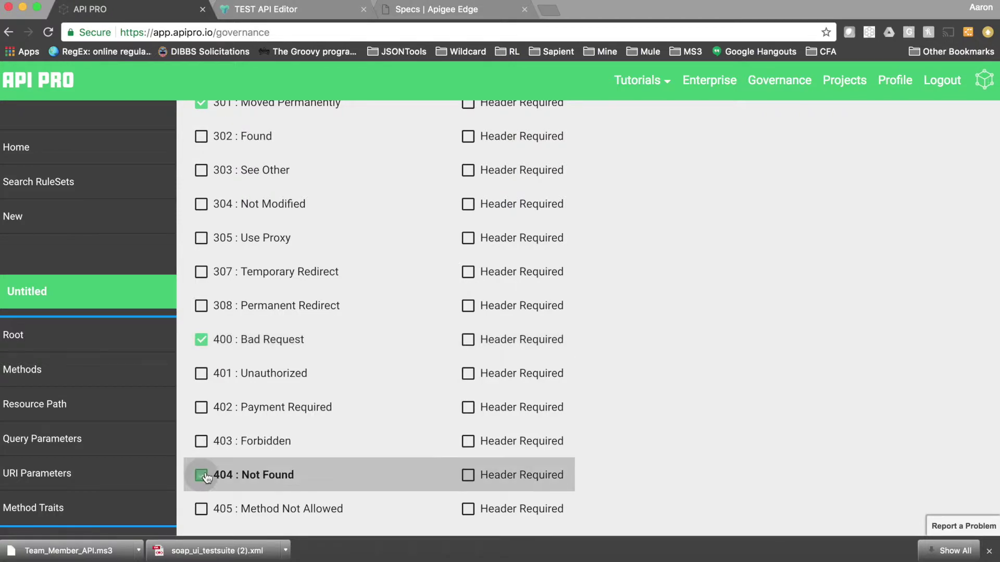
pyautogui.click(201, 374)
pyautogui.scroll(-15, 313, 439)
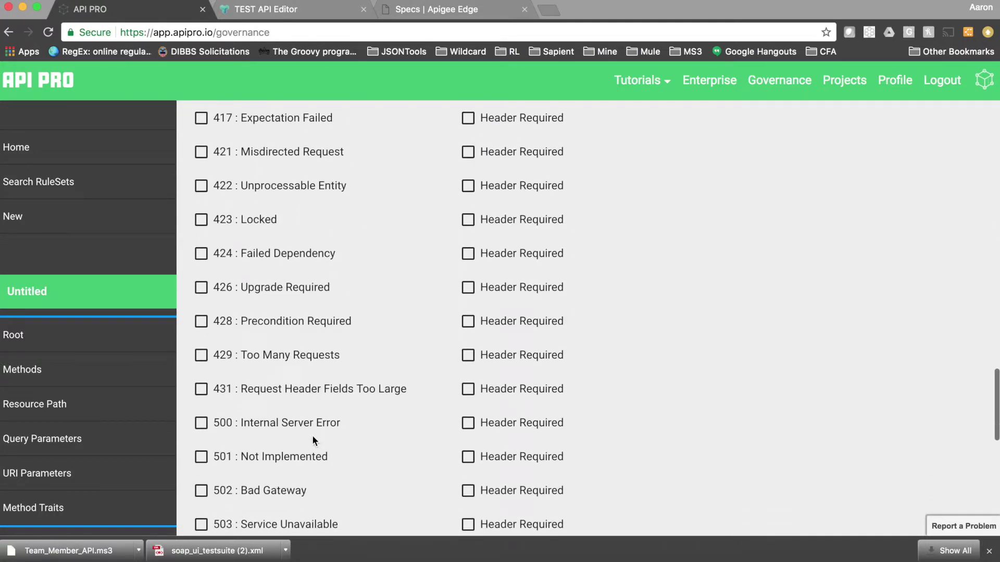
pyautogui.scroll(8, 313, 440)
pyautogui.scroll(15, 312, 440)
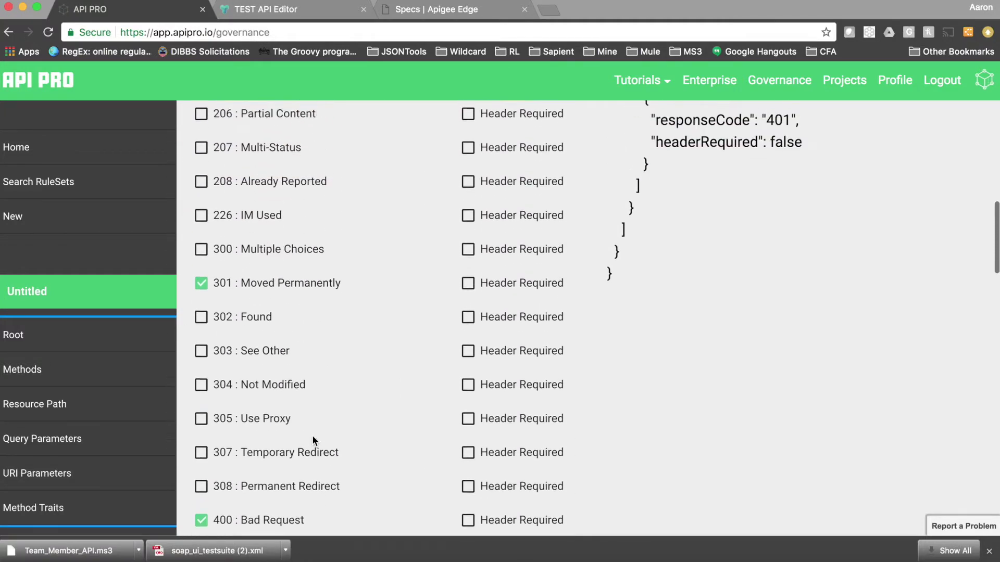
pyautogui.scroll(8, 312, 438)
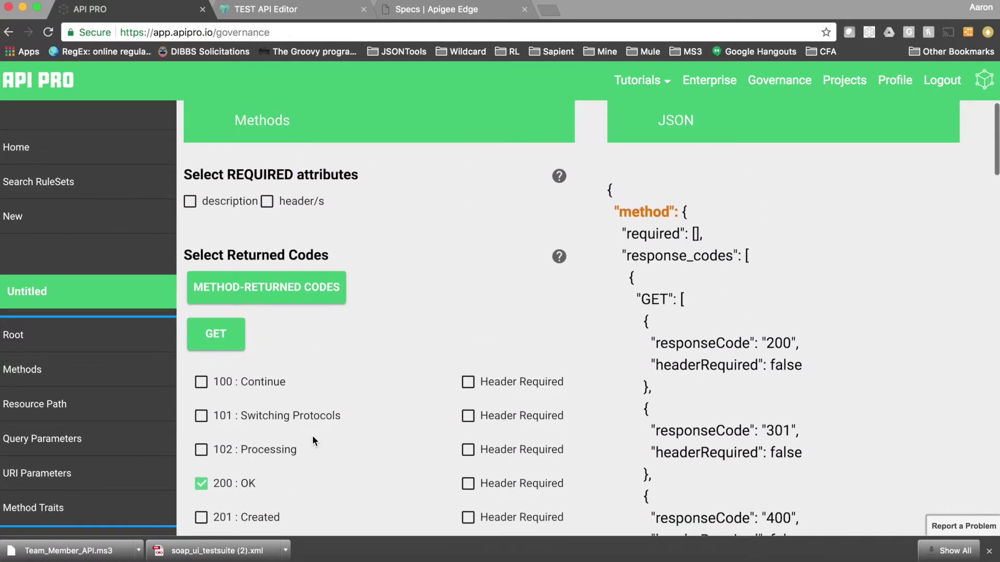
pyautogui.scroll(1, 312, 436)
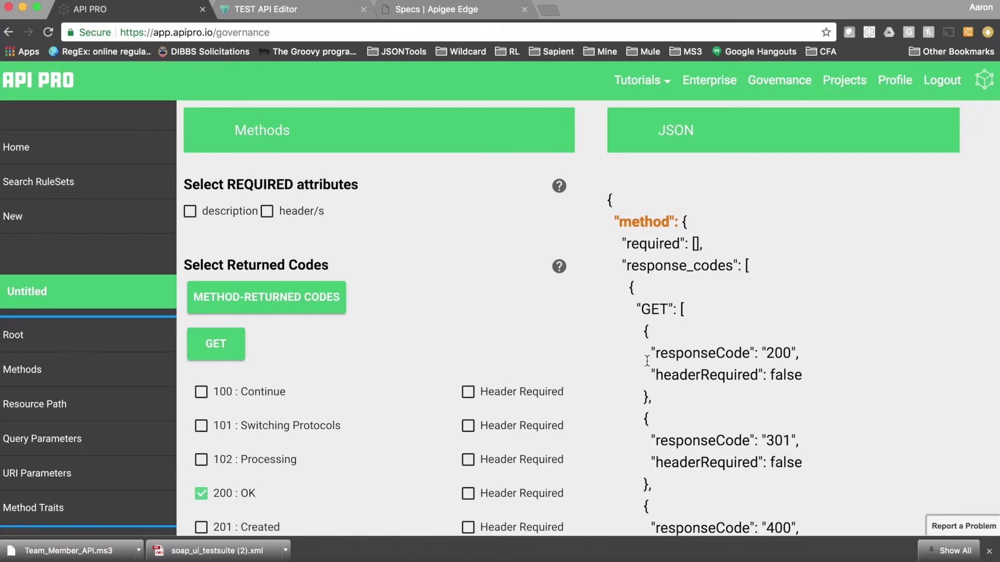
# Revisit the enterprise's project assignments and its users' export and governance permissions
pyautogui.click(709, 86)
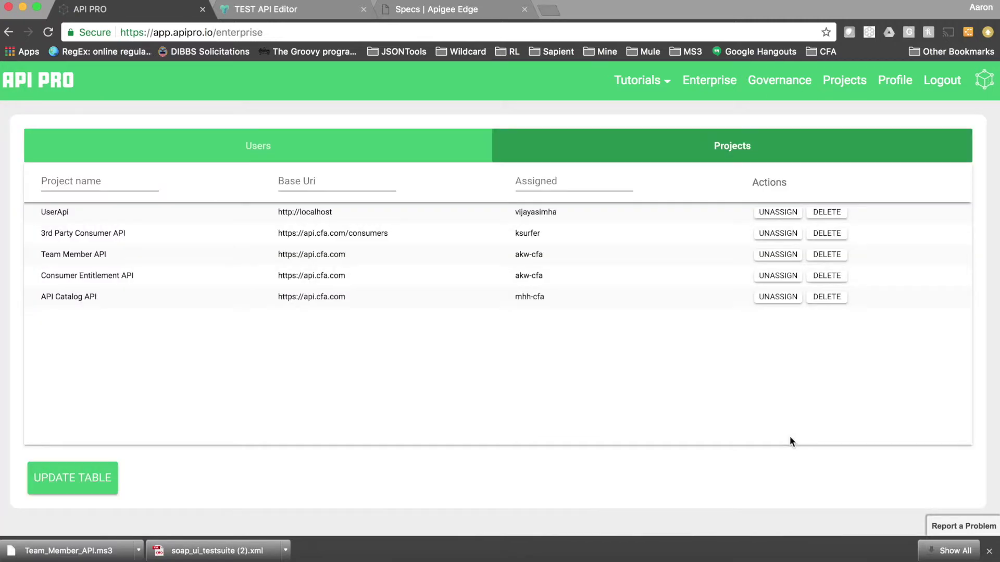
pyautogui.click(348, 157)
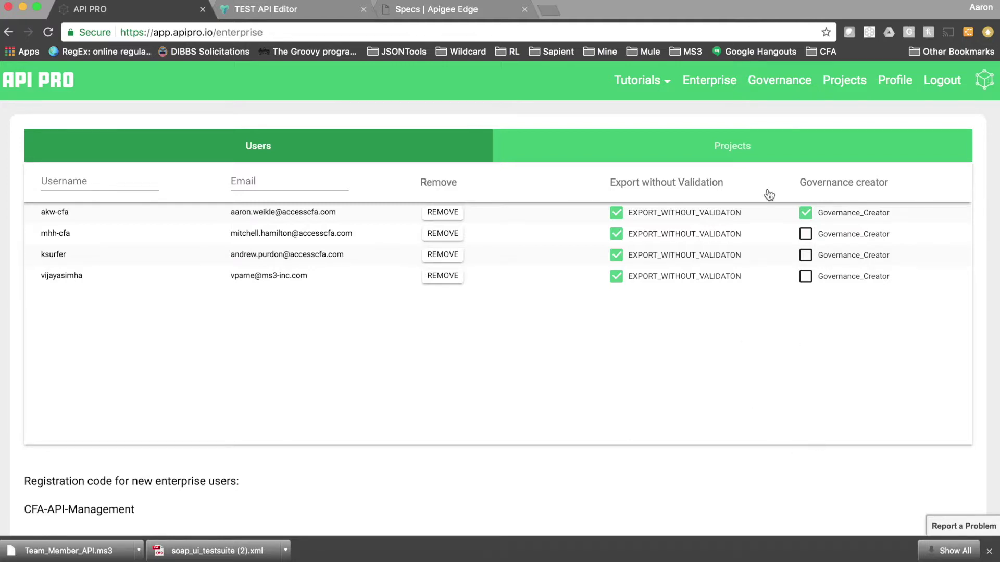
# Return to the project list and unlock the Team Member API project
pyautogui.click(841, 84)
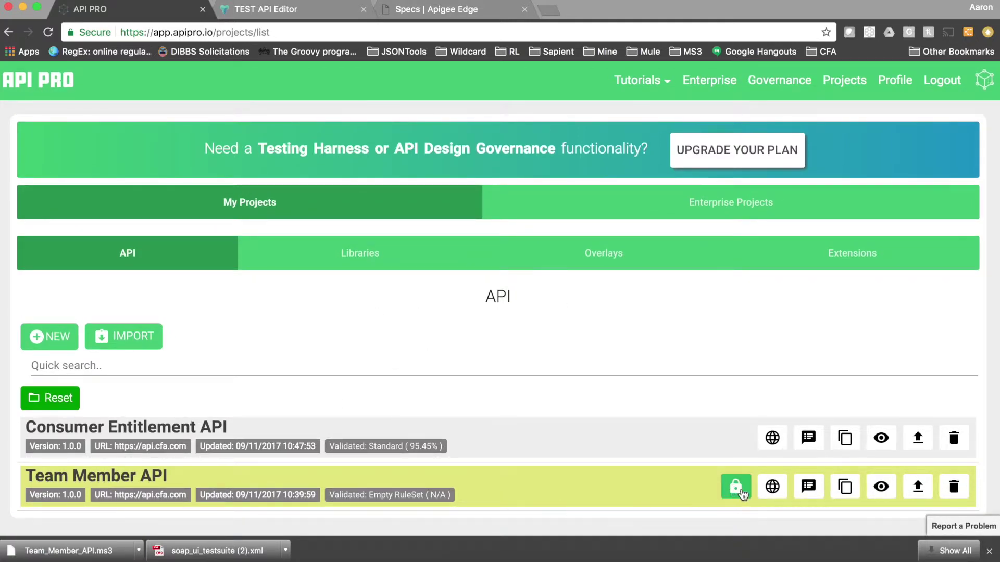
pyautogui.click(736, 487)
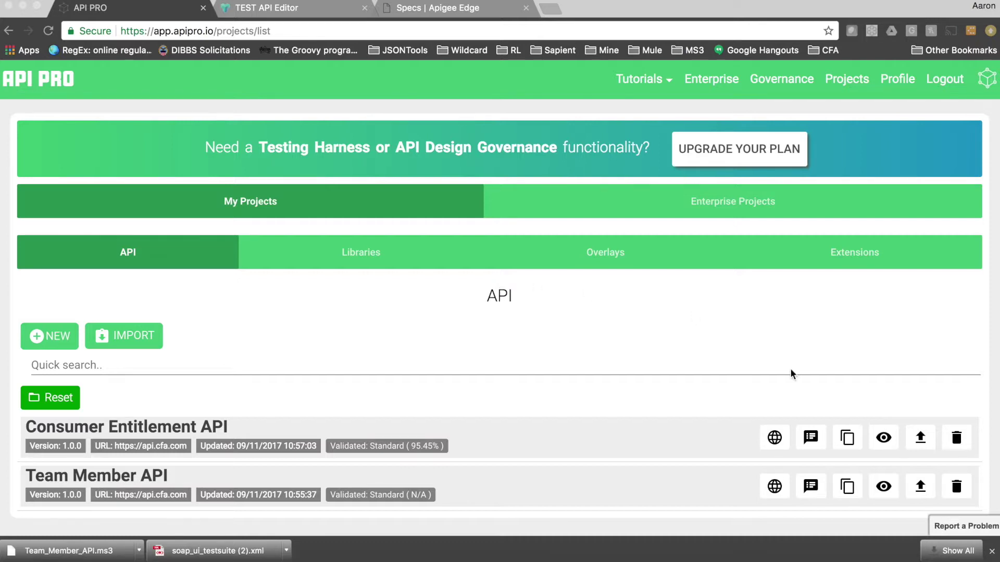
# Validate the Consumer Entitlement API against the Standard RuleSet, examine the rule validation results, and return to the RuleSet search
pyautogui.click(810, 439)
pyautogui.click(810, 438)
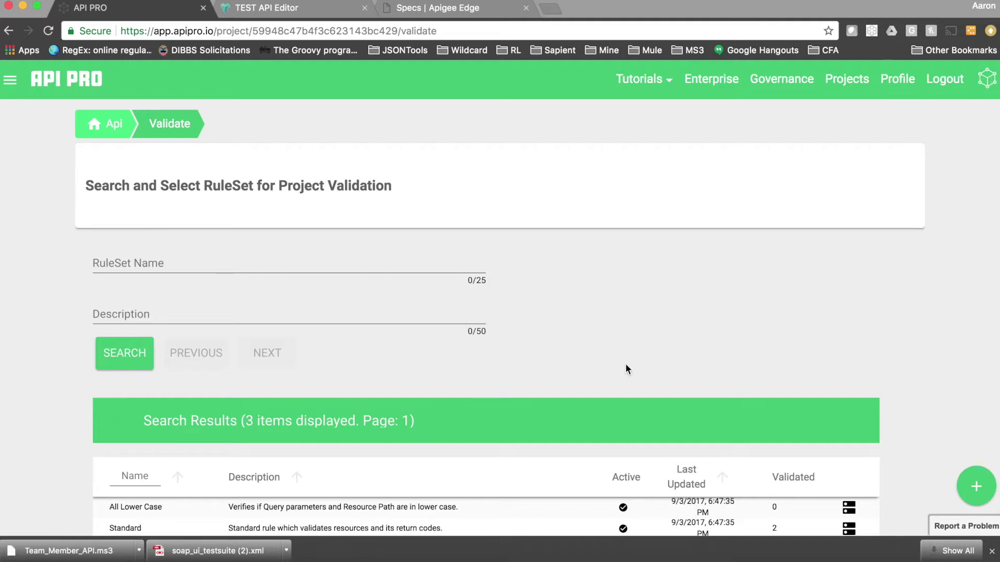
pyautogui.scroll(-5, 626, 363)
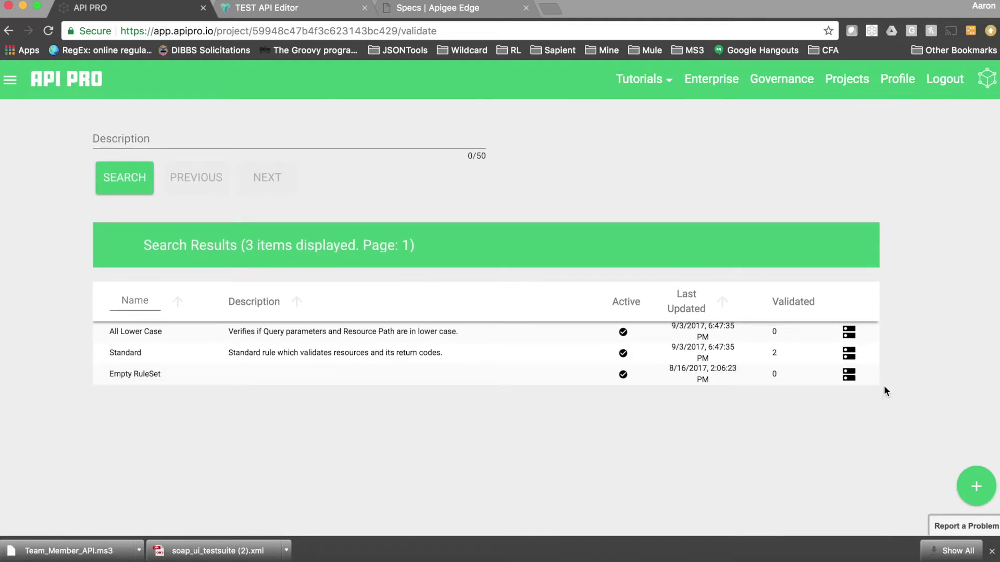
pyautogui.click(850, 354)
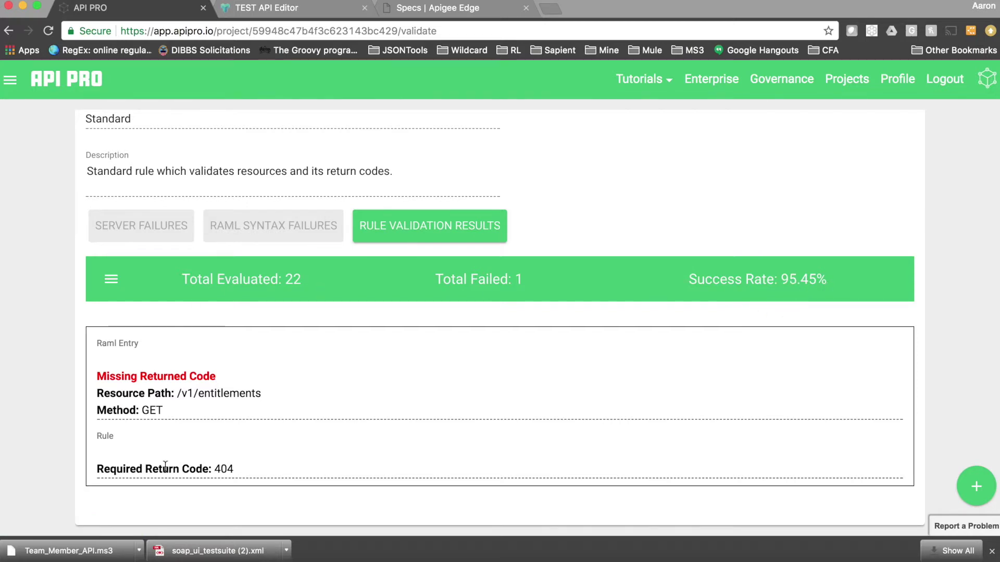
pyautogui.doubleClick(229, 469)
pyautogui.scroll(4, 153, 271)
pyautogui.click(116, 226)
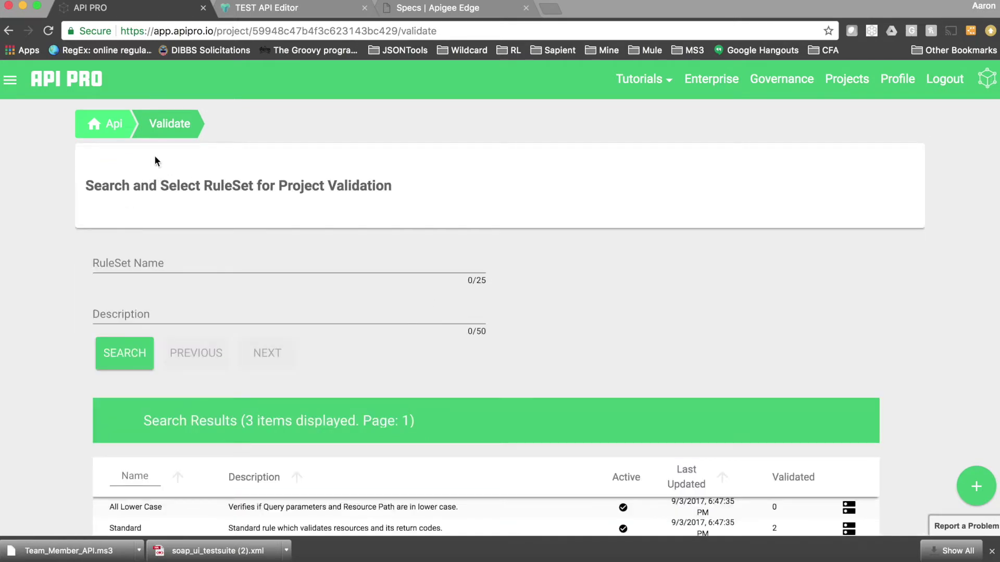
# Open the GET method of the /v1/entitlements resource in the Consumer Entitlement API and go to its responses
pyautogui.click(107, 123)
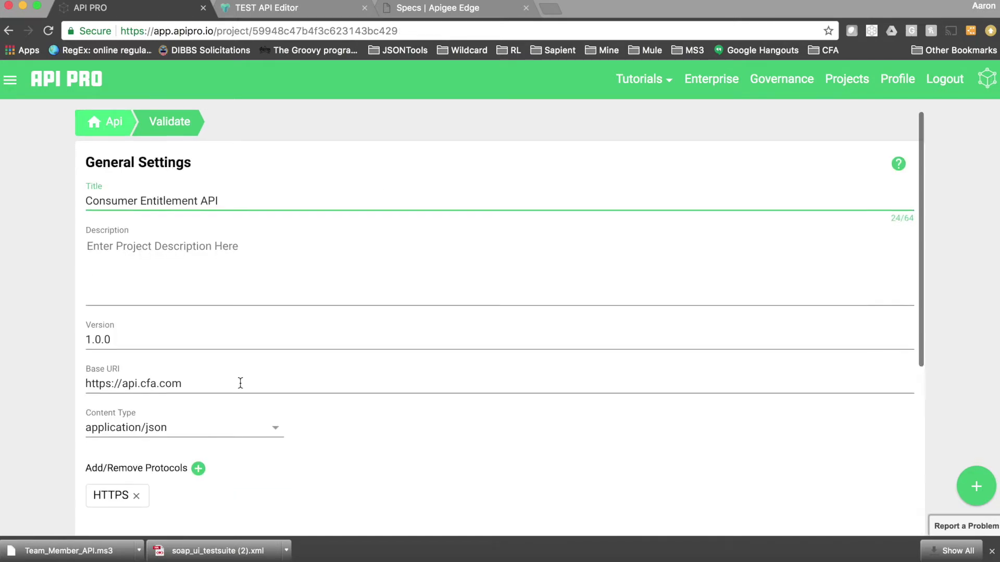
pyautogui.scroll(-3, 240, 384)
pyautogui.click(10, 80)
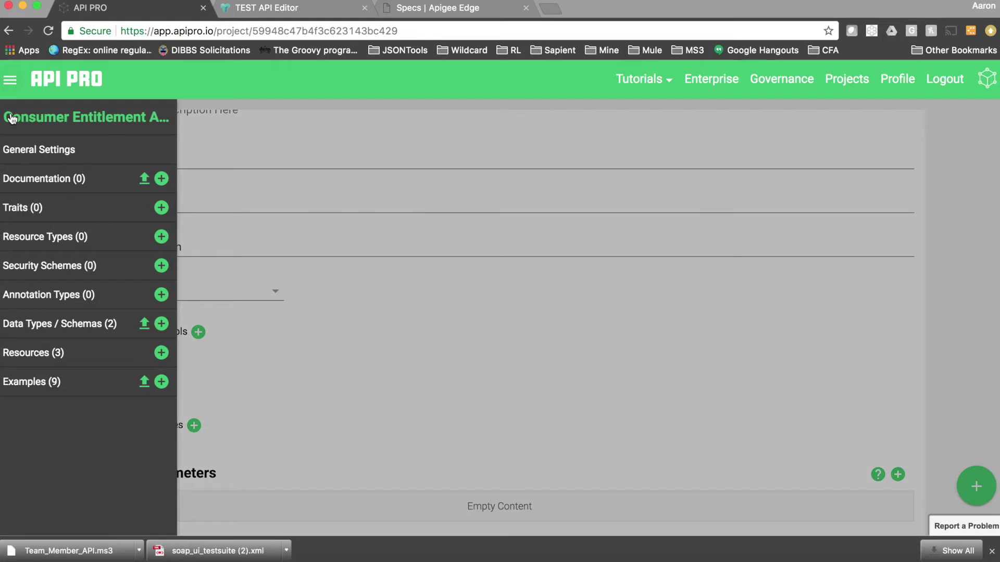
pyautogui.click(49, 353)
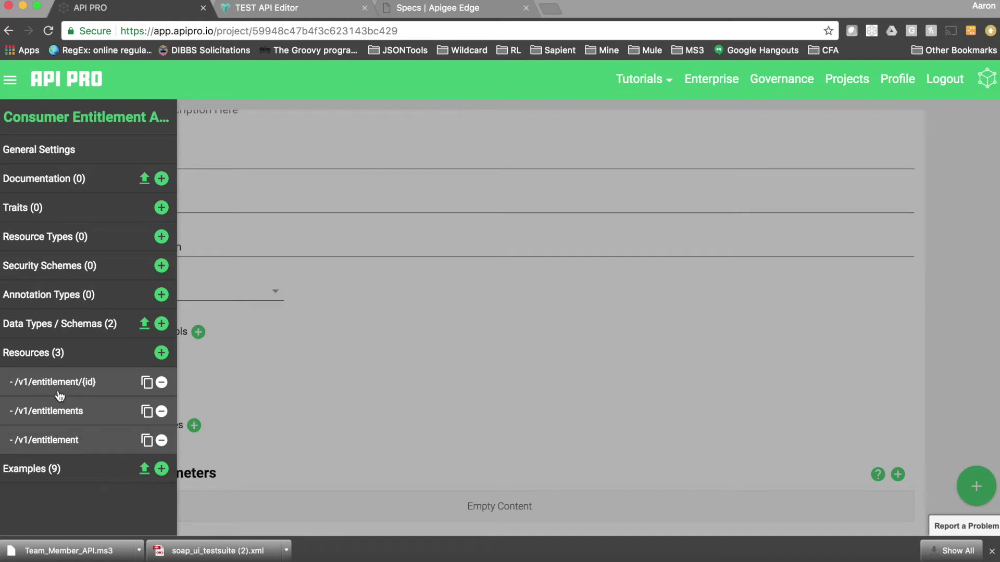
pyautogui.click(58, 408)
pyautogui.scroll(-2, 278, 429)
pyautogui.scroll(-2, 278, 429)
pyautogui.click(107, 313)
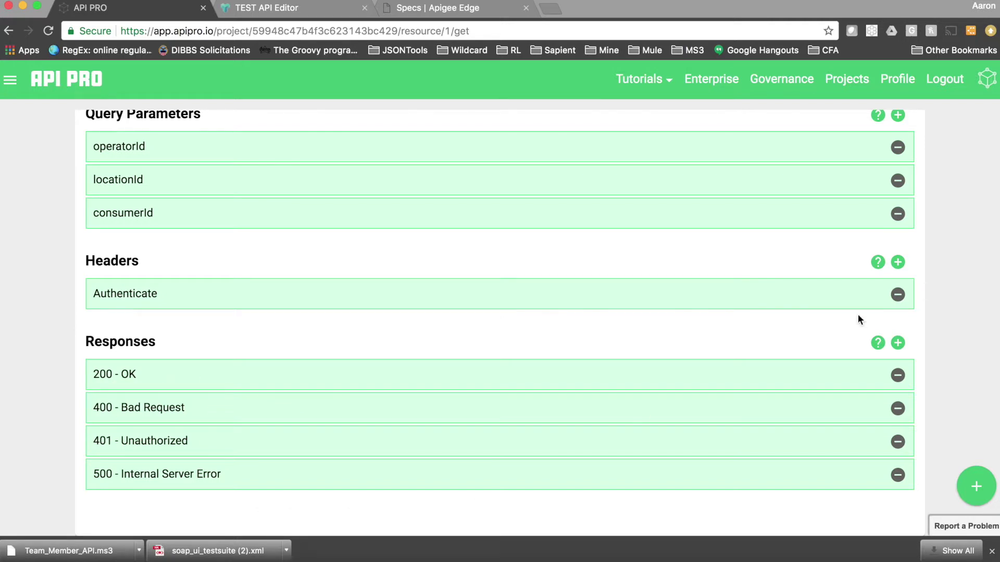
# Add the 404 - Not Found response to the GET method of /v1/entitlements
pyautogui.click(897, 342)
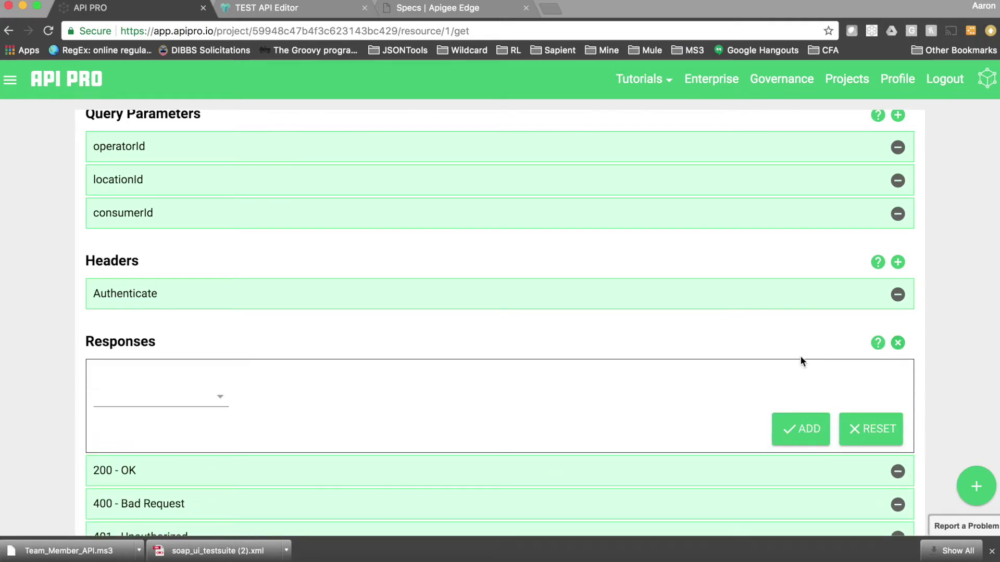
pyautogui.click(221, 405)
pyautogui.scroll(-10, 183, 513)
pyautogui.scroll(-8, 183, 513)
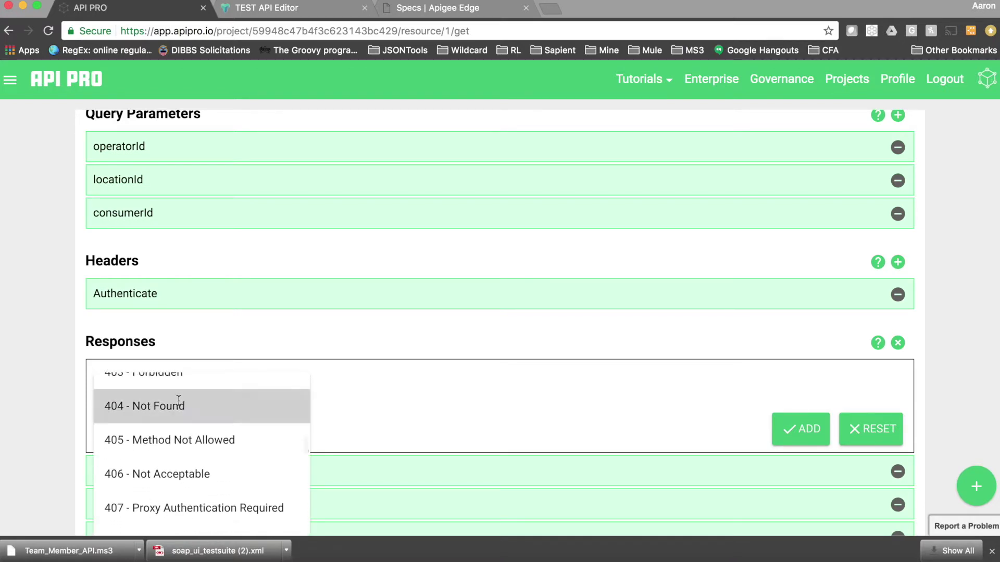
pyautogui.click(179, 405)
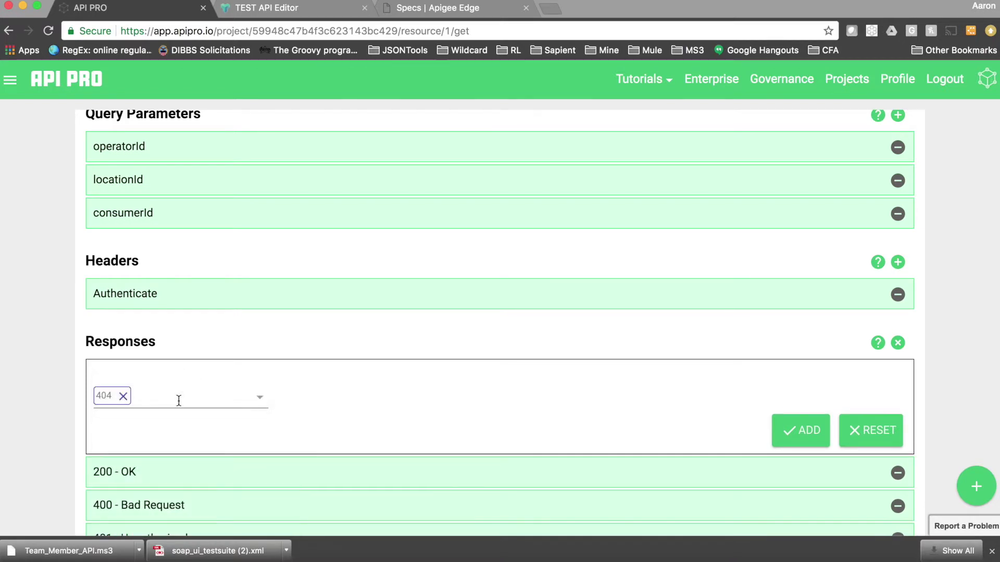
pyautogui.click(816, 429)
pyautogui.scroll(-3, 409, 402)
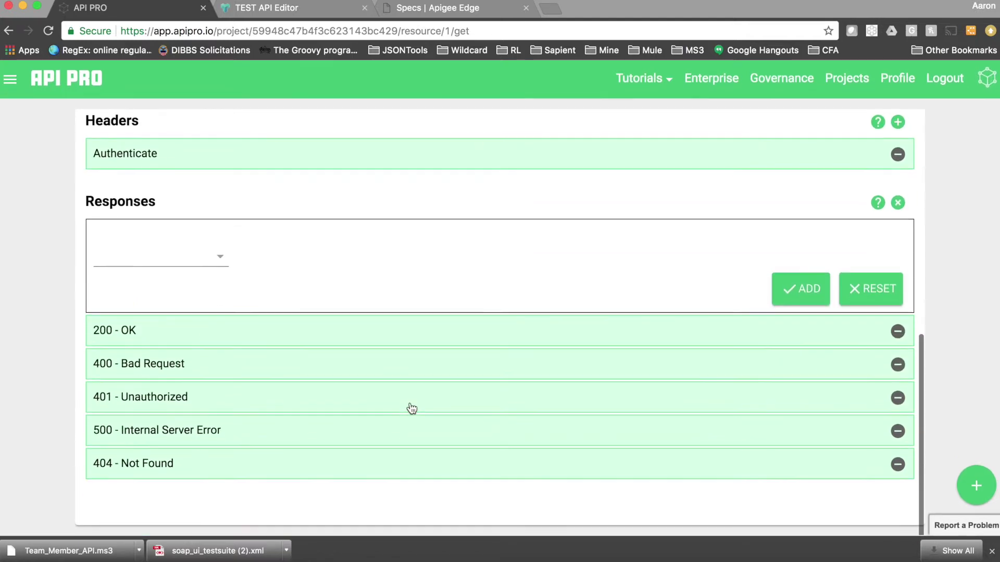
pyautogui.scroll(2, 138, 457)
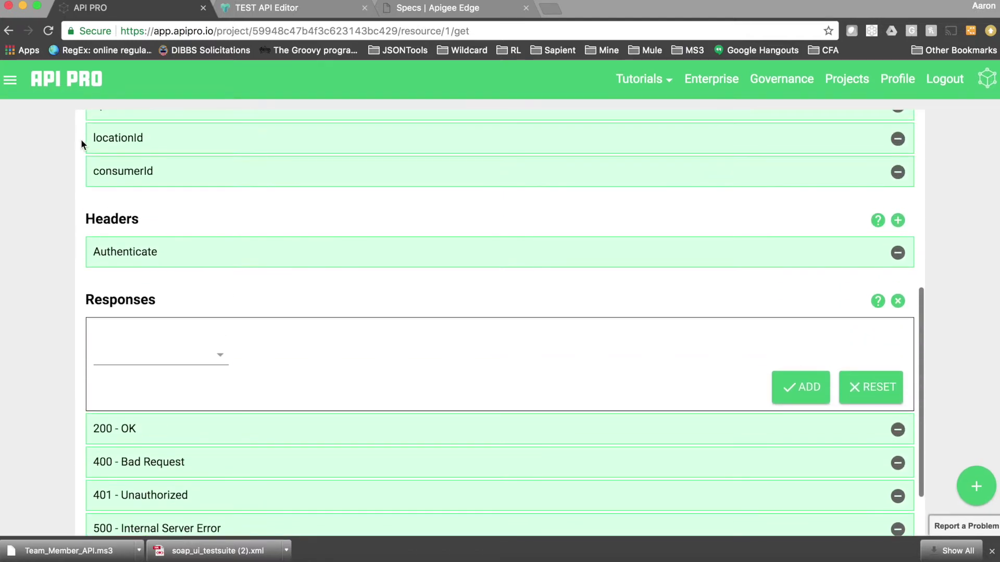
# Leave the resource editor for the project list, saving the unsaved project changes
pyautogui.click(12, 80)
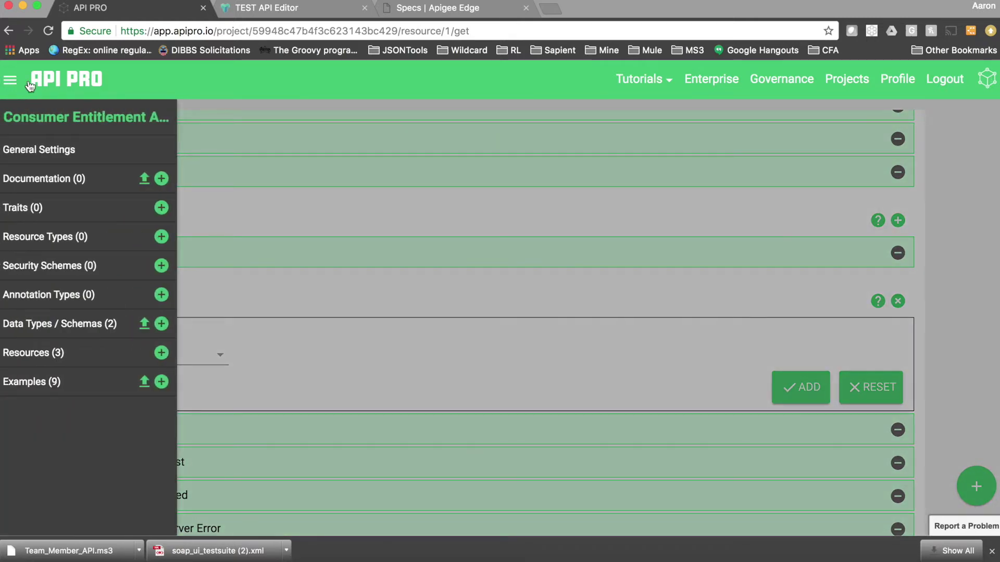
pyautogui.click(423, 111)
pyautogui.click(858, 85)
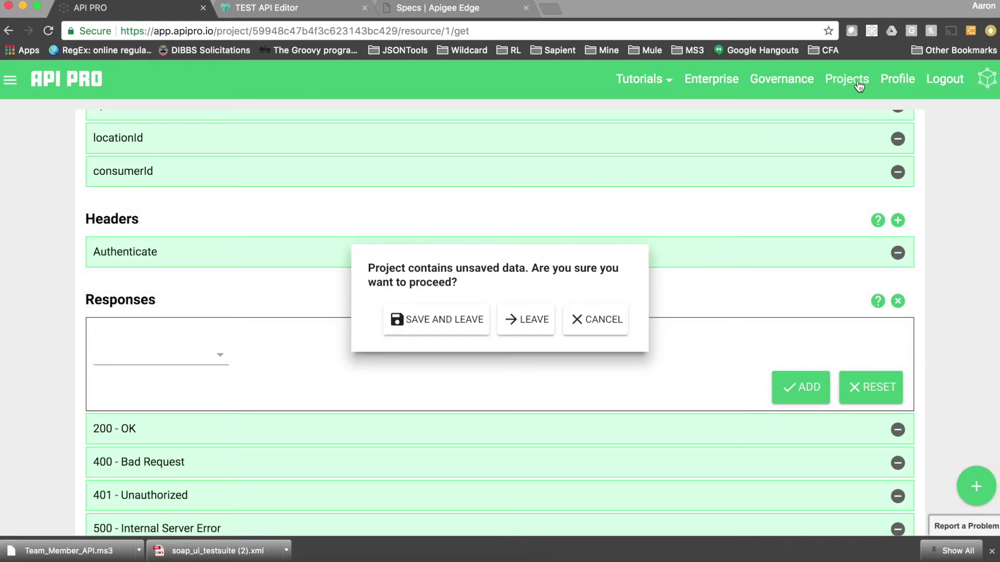
pyautogui.click(461, 324)
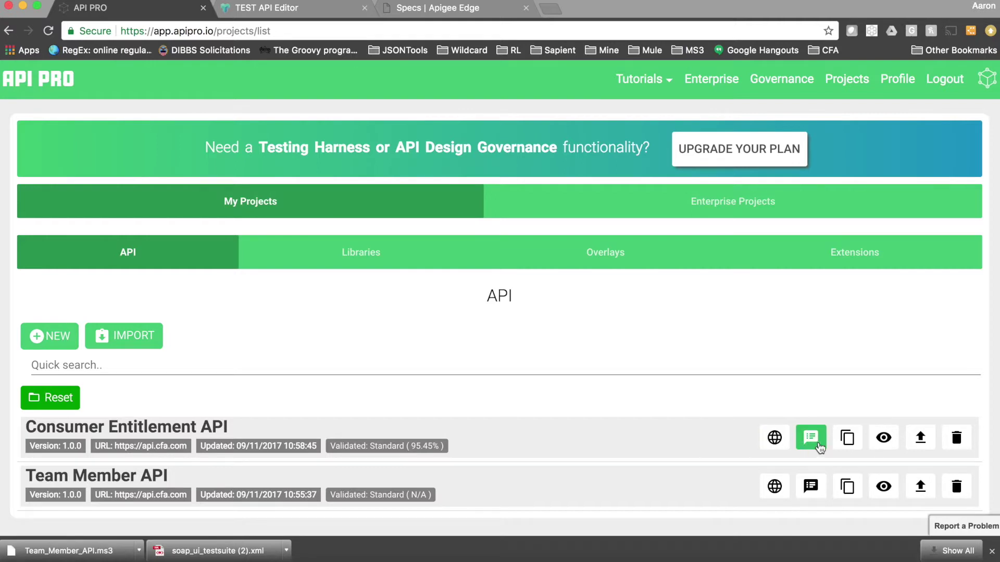
# Revalidate the Consumer Entitlement API against the Standard RuleSet and highlight the success rate
pyautogui.click(810, 438)
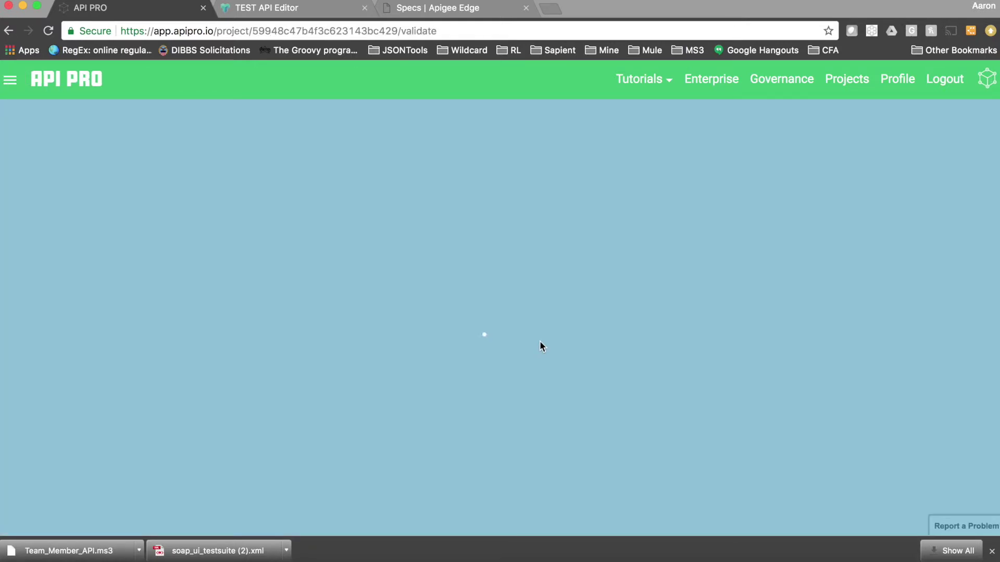
pyautogui.scroll(-5, 539, 346)
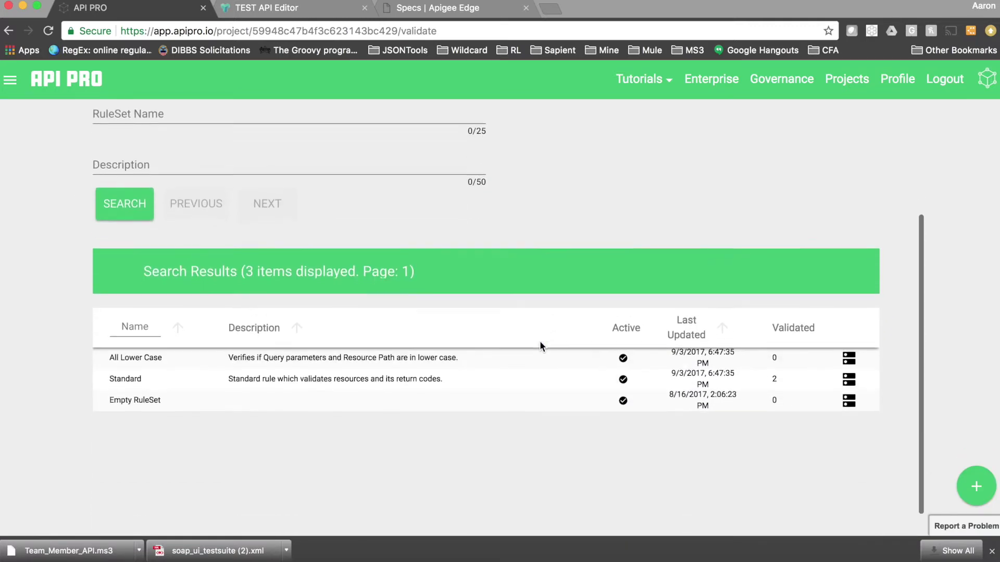
pyautogui.click(850, 355)
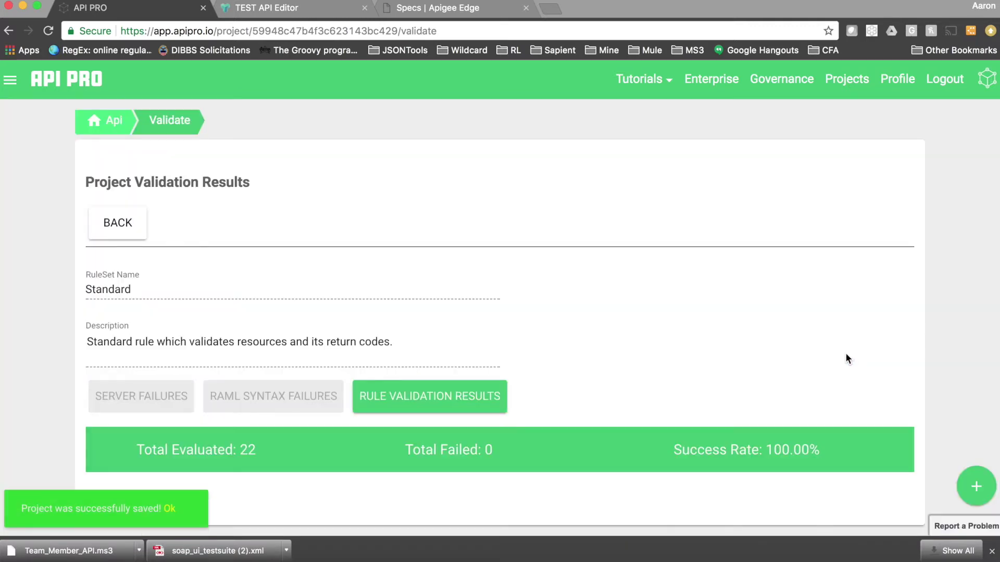
pyautogui.moveTo(669, 449); pyautogui.dragTo(833, 454)
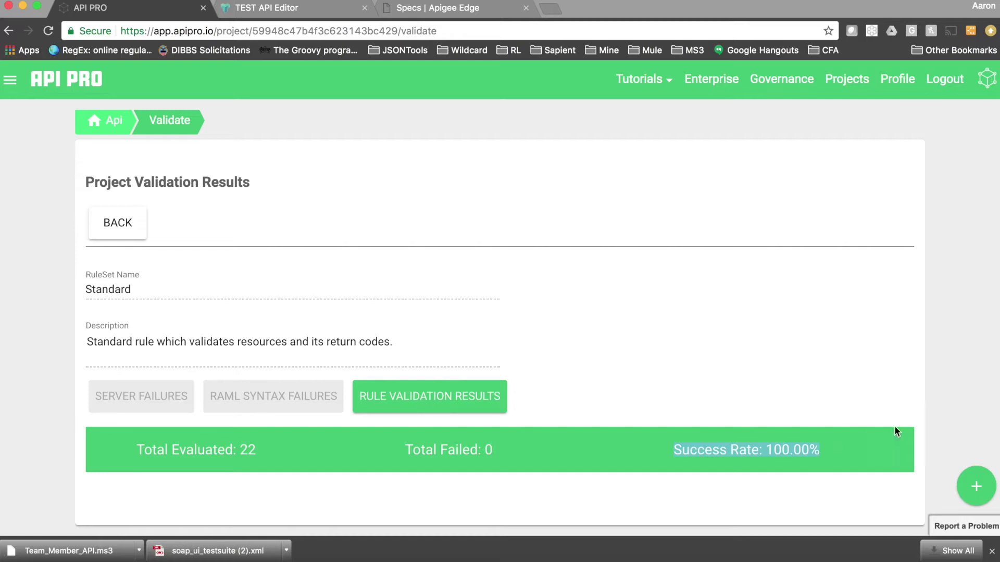
# Generate and download the Consumer Entitlement API specification as RAML 1.0
pyautogui.moveTo(975, 486)
pyautogui.click(976, 412)
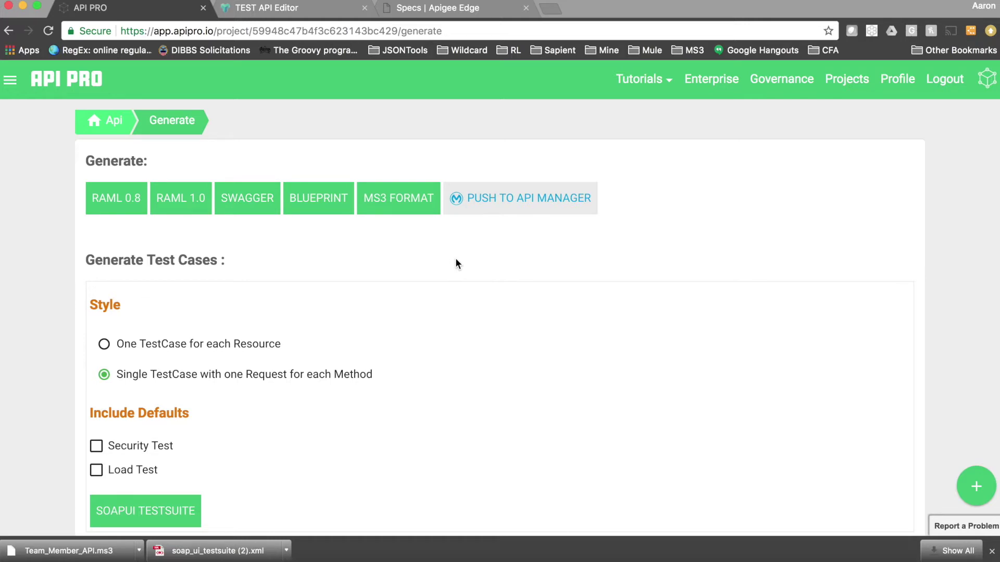
pyautogui.click(180, 200)
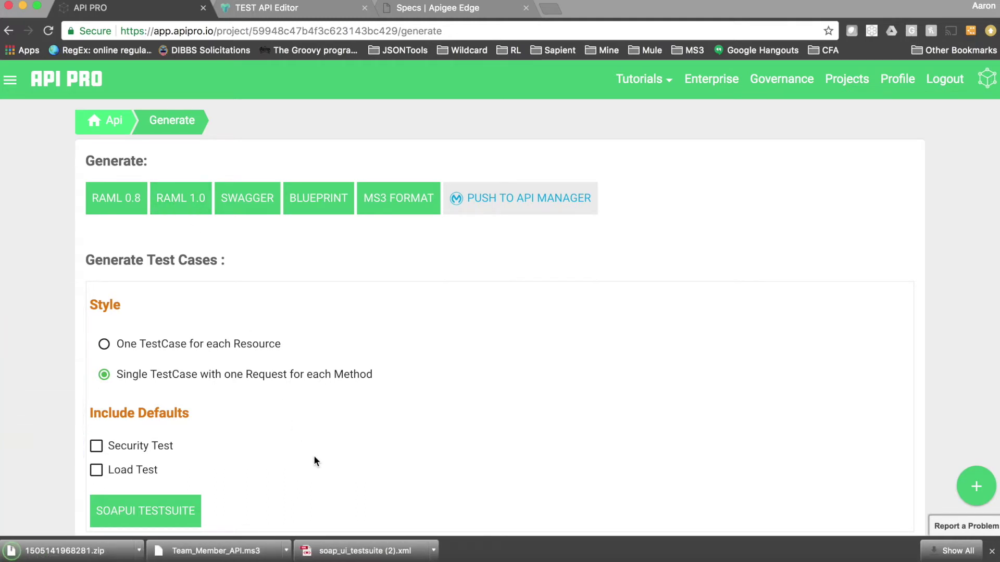
# Preview the Consumer Entitlement API specification as RAML 0.8, RAML 1.0 and Swagger
pyautogui.moveTo(980, 486)
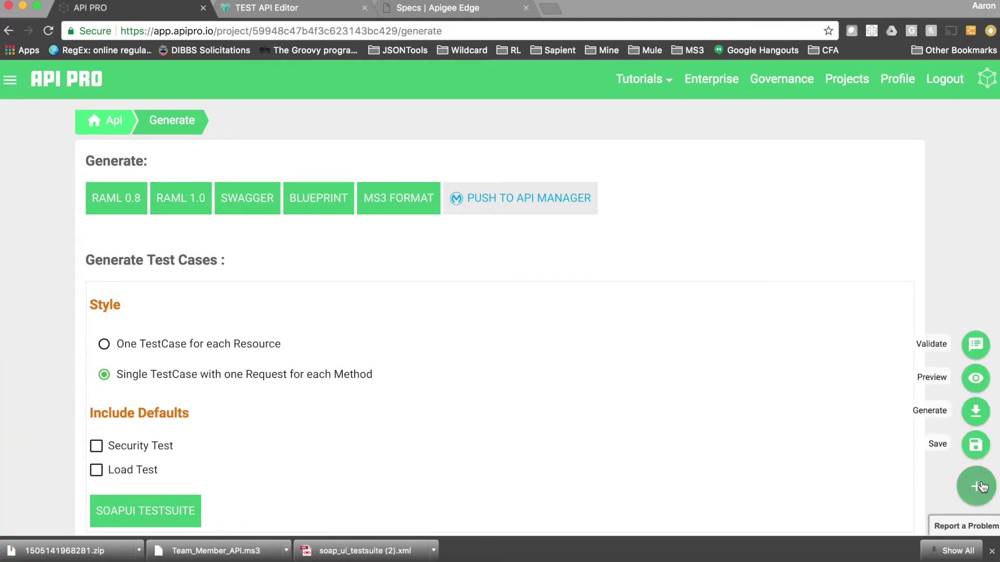
pyautogui.click(981, 378)
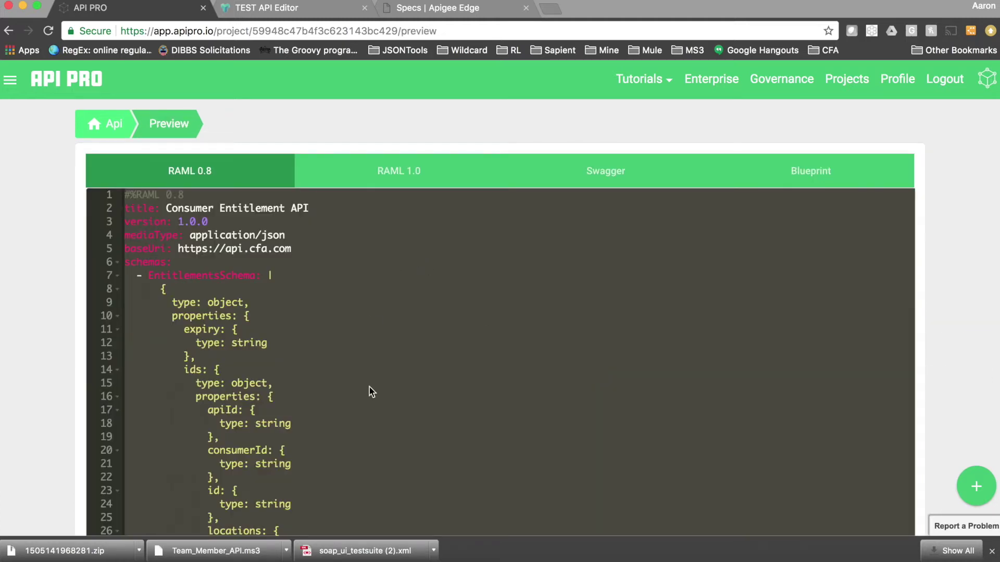
pyautogui.click(398, 178)
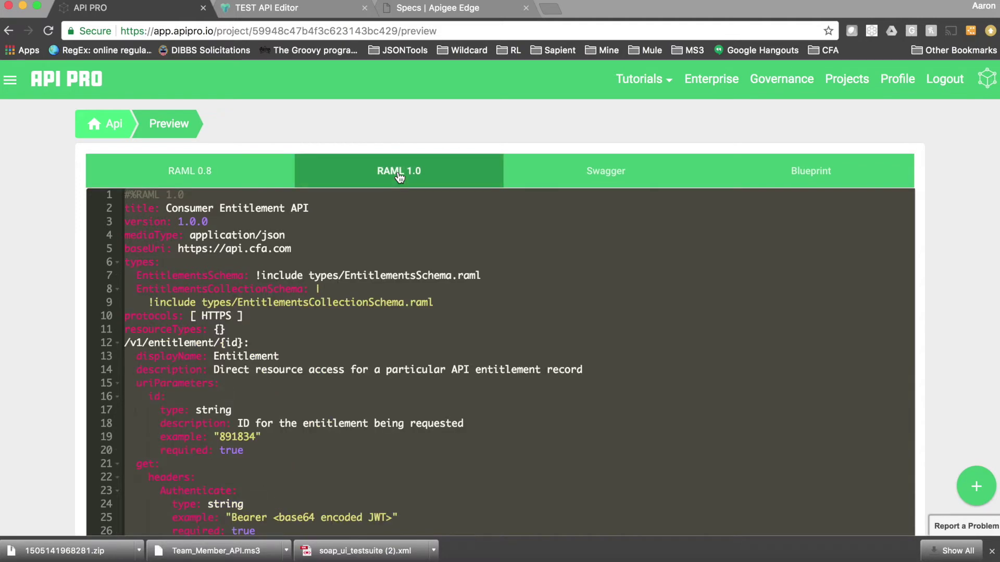
pyautogui.click(599, 171)
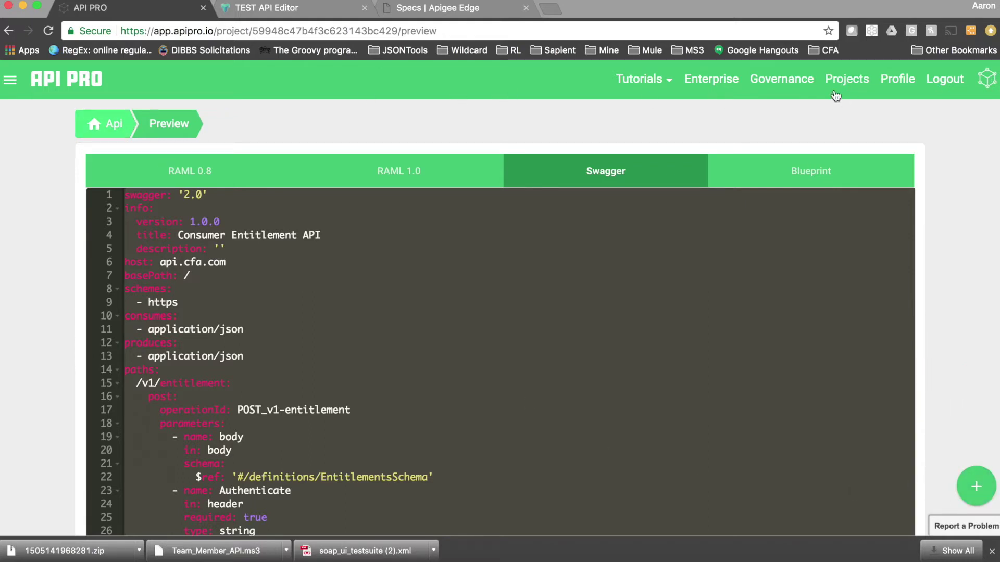
# Return to the project list, open the Consumer Entitlement API's generation page and review the test case options
pyautogui.click(847, 83)
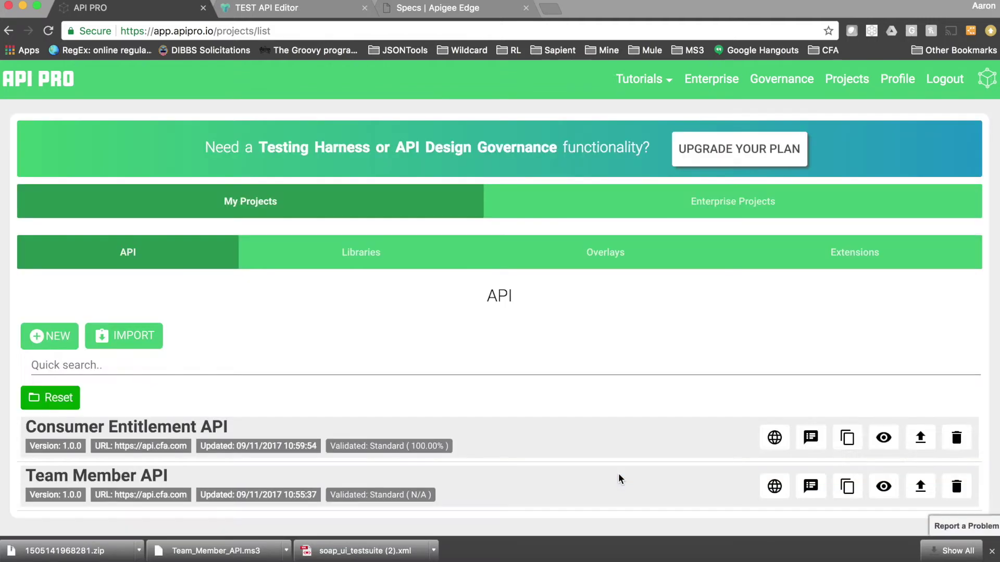
pyautogui.click(870, 447)
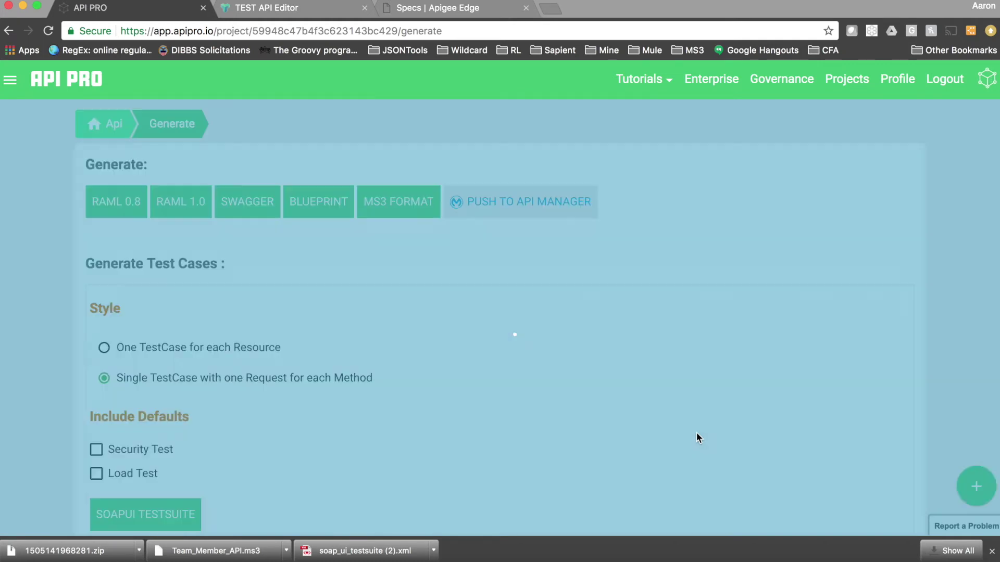
pyautogui.scroll(-3, 616, 336)
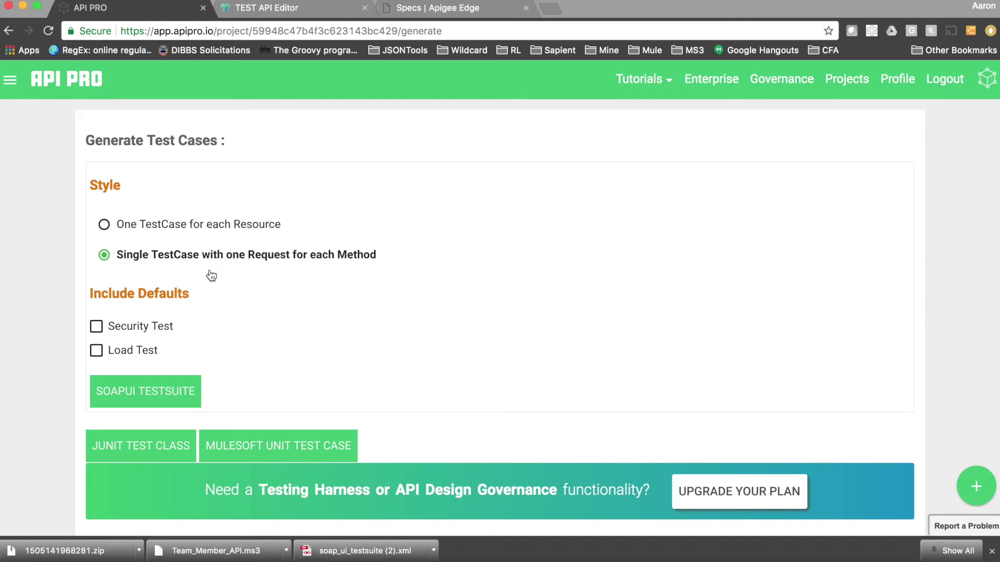
pyautogui.scroll(-1, 348, 313)
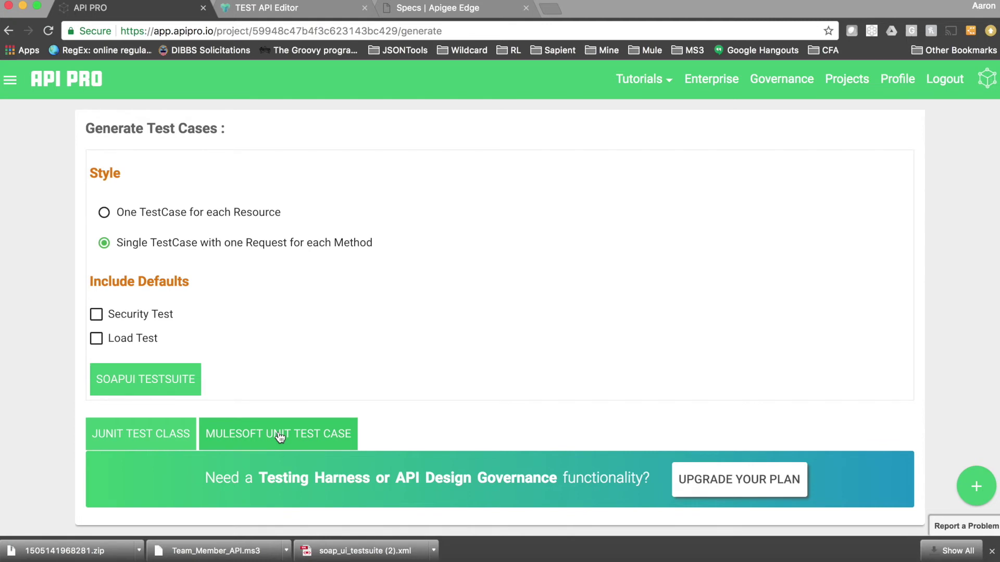
# Examine the MUnit tests and the first GET test's expected response codes in Untitled2.xml in oXygen XML Editor, and return to API Pro
pyautogui.press('super+Tab')
pyautogui.press('super+Tab')
pyautogui.press('super+Tab')
pyautogui.press('super+Tab')
pyautogui.press('super+Tab')
pyautogui.press('super+Tab')
pyautogui.press('super+Tab')
pyautogui.press('super+Tab')
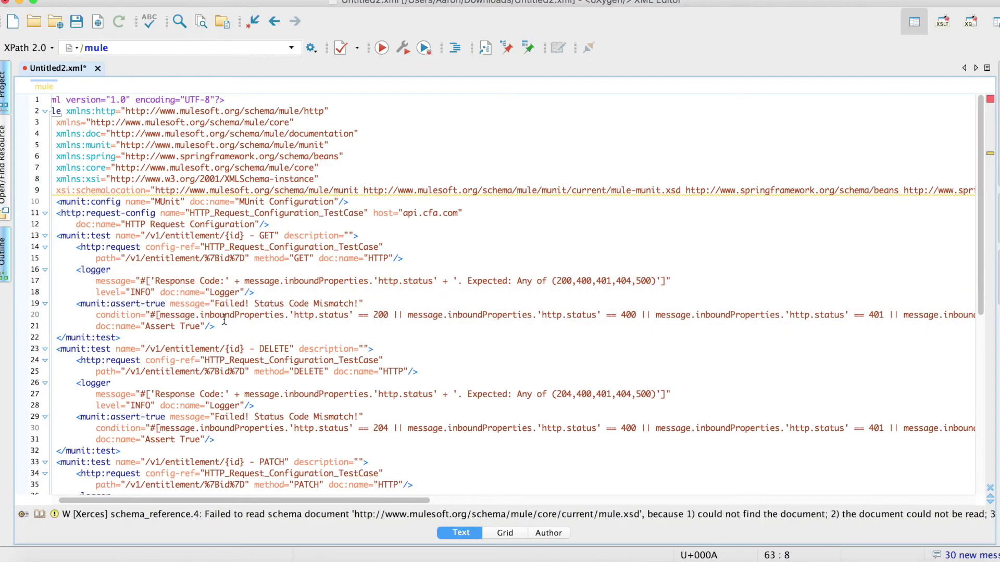
pyautogui.hscroll(-1, 224, 320)
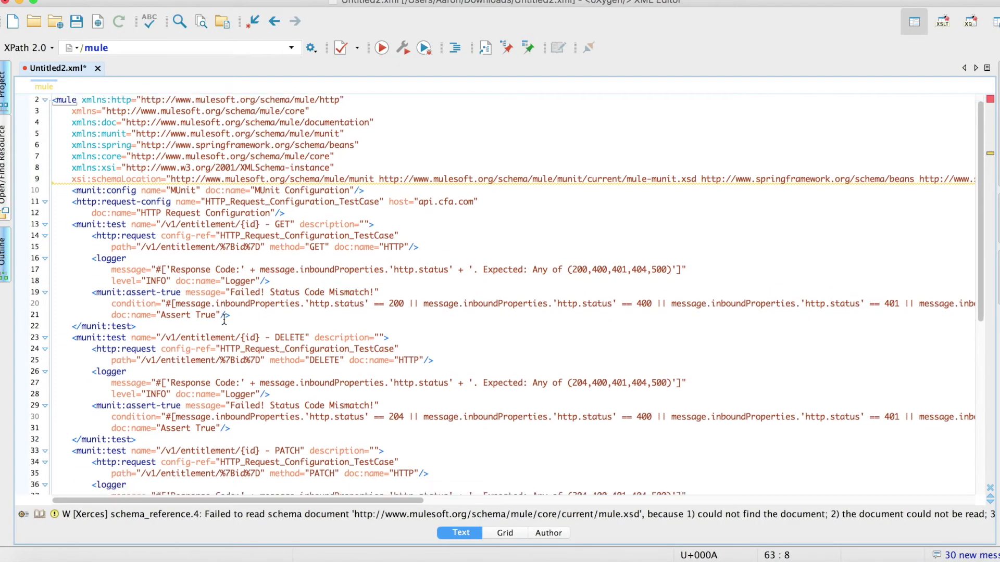
pyautogui.scroll(-3, 224, 319)
pyautogui.scroll(-10, 224, 319)
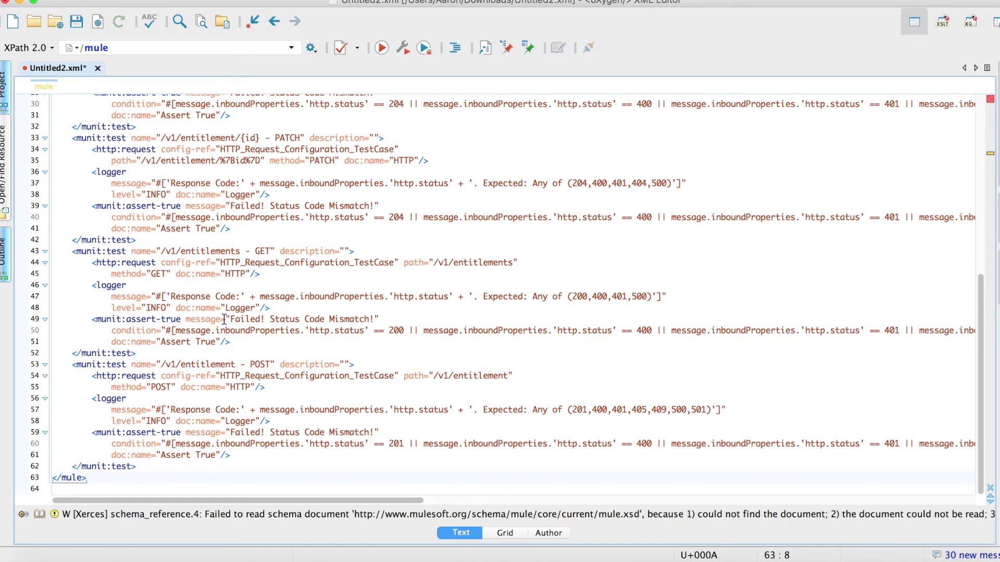
pyautogui.scroll(7, 224, 320)
pyautogui.scroll(3, 224, 319)
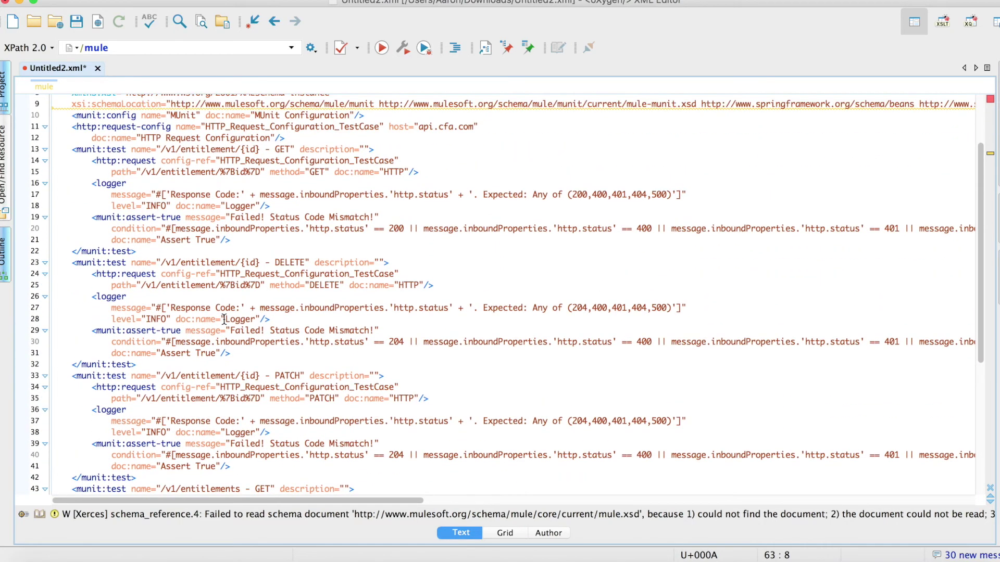
pyautogui.scroll(3, 224, 320)
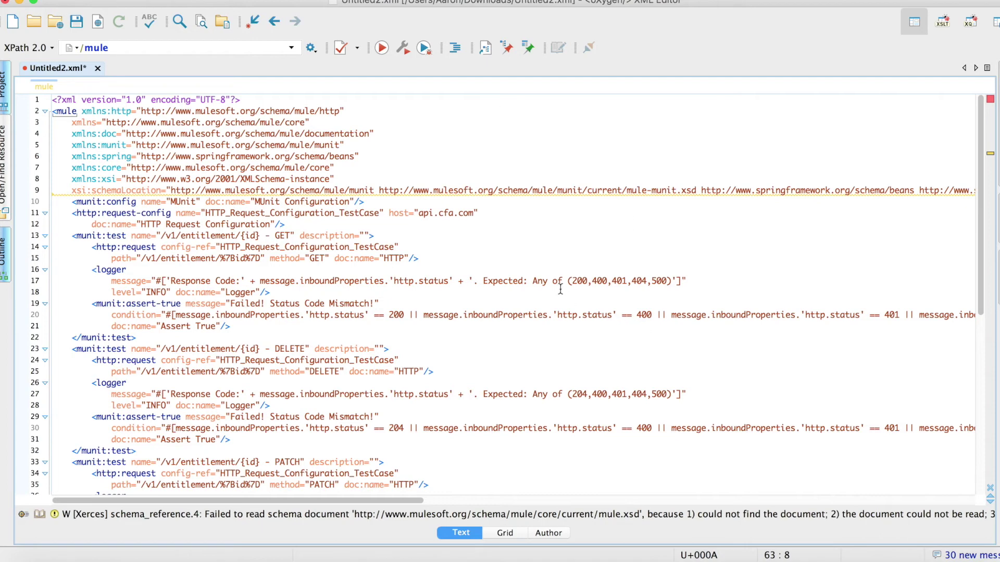
pyautogui.moveTo(567, 281); pyautogui.dragTo(678, 279)
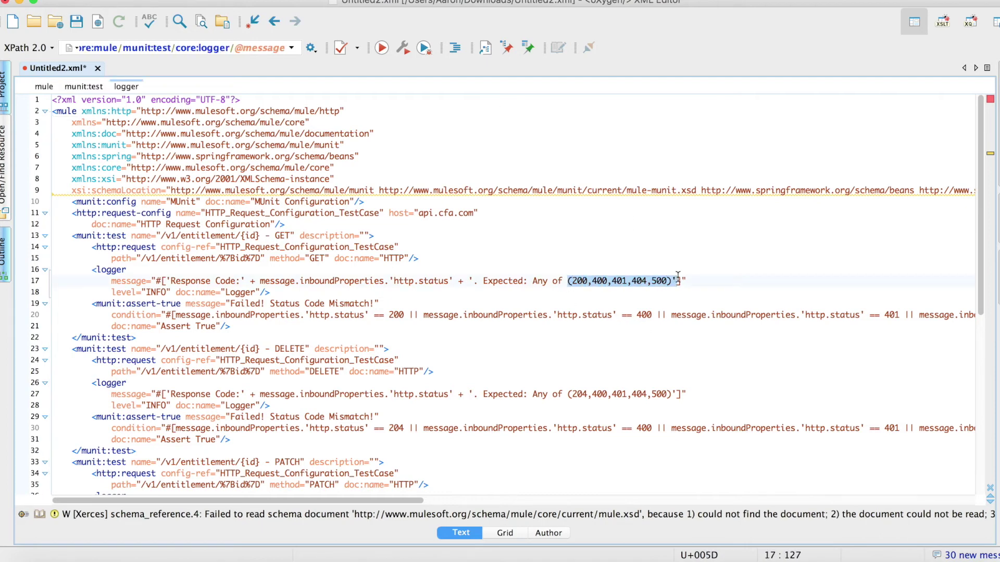
pyautogui.press('super+Tab')
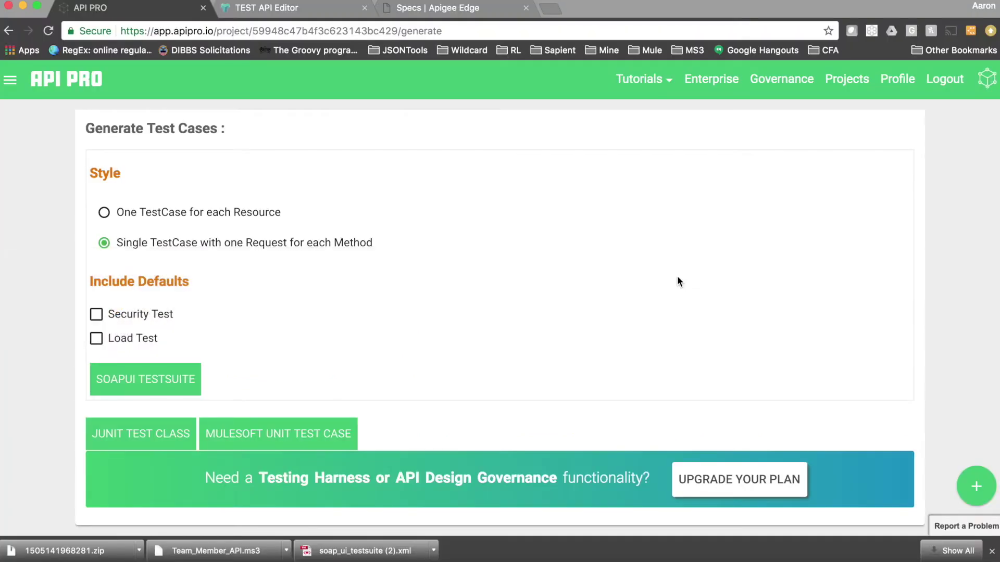